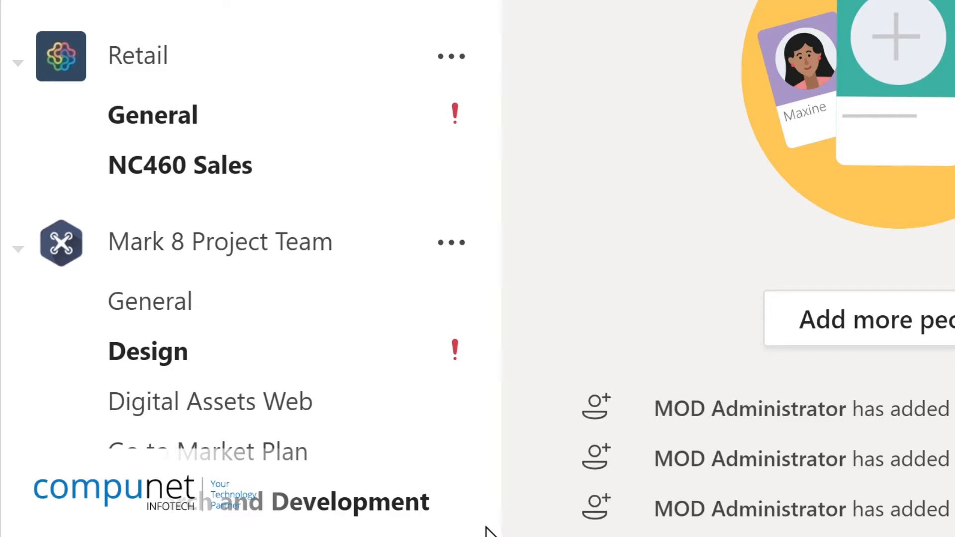
Open the Monthly Reports channel of the Sales and Marketing team
scroll(486, 530, "down", 3)
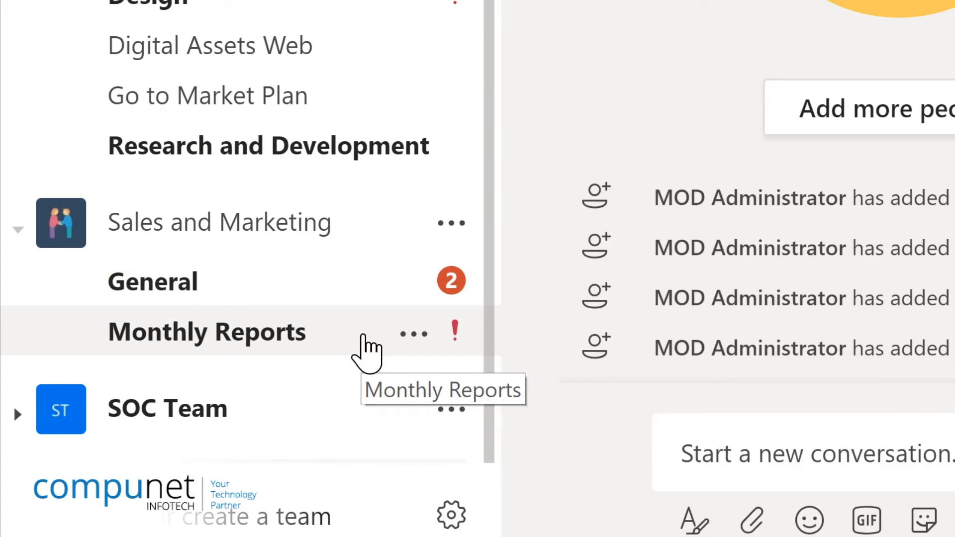
left_click(364, 336)
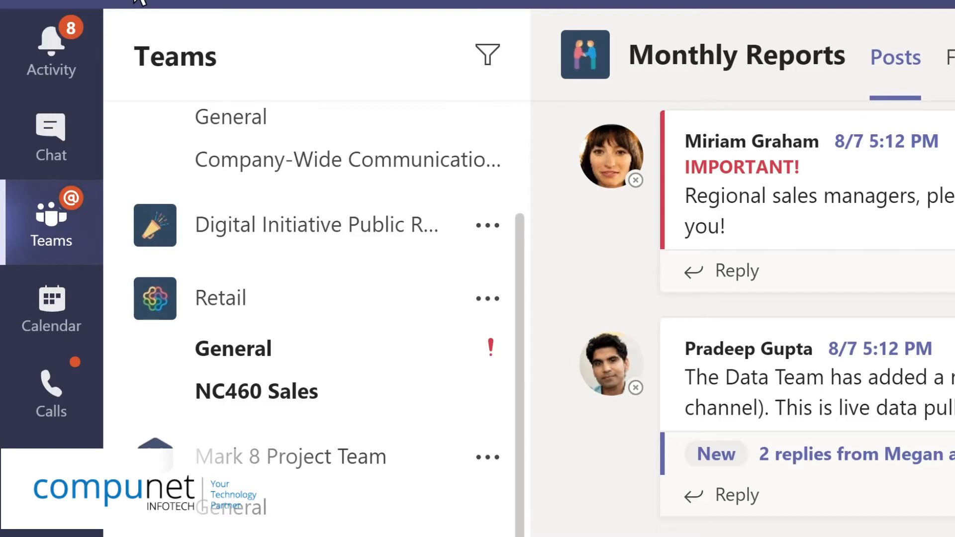
Filter the activity feed by the word "marketing"
left_click(72, 60)
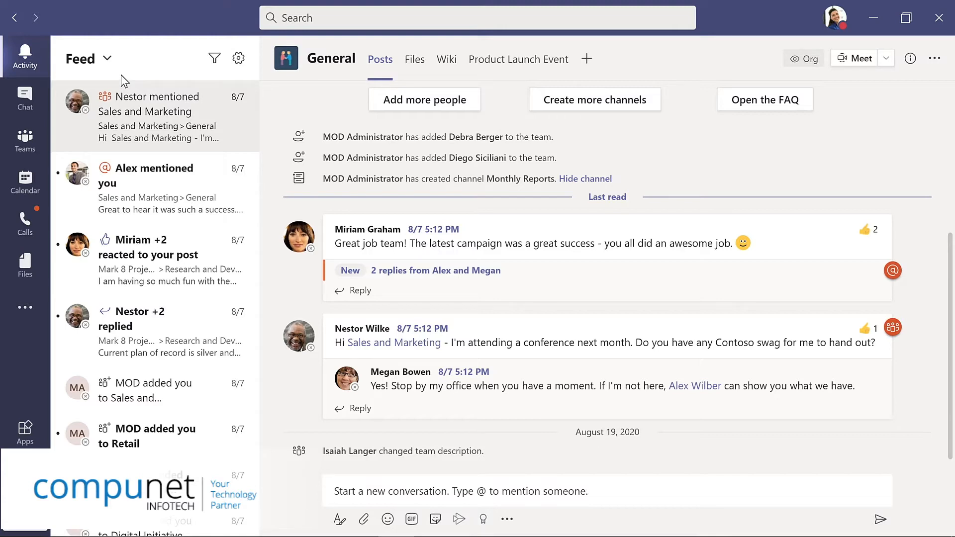
left_click(215, 60)
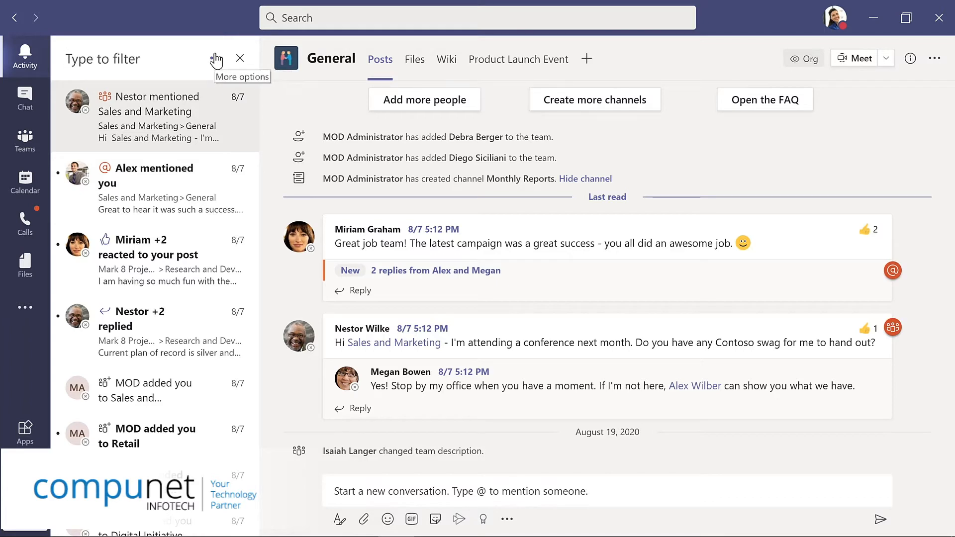
type("ma")
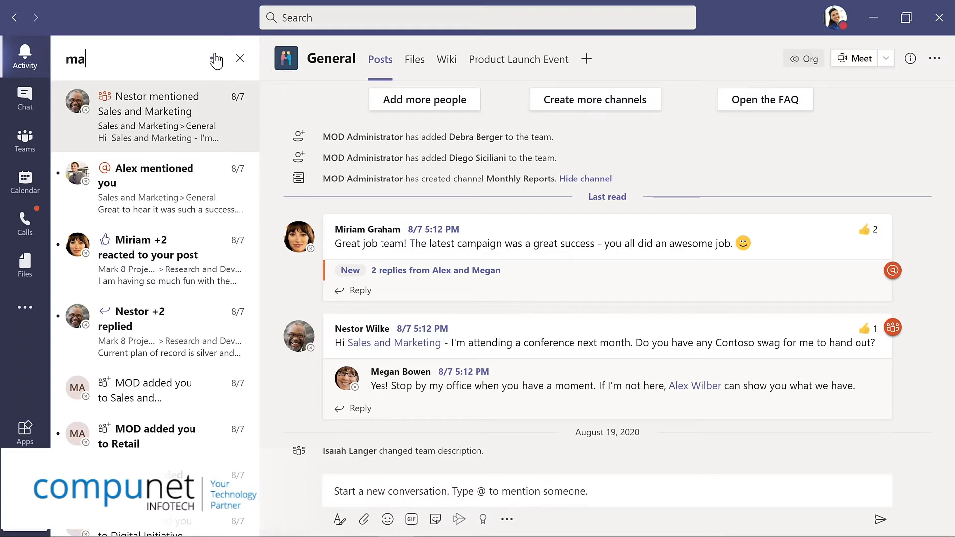
type("rketing")
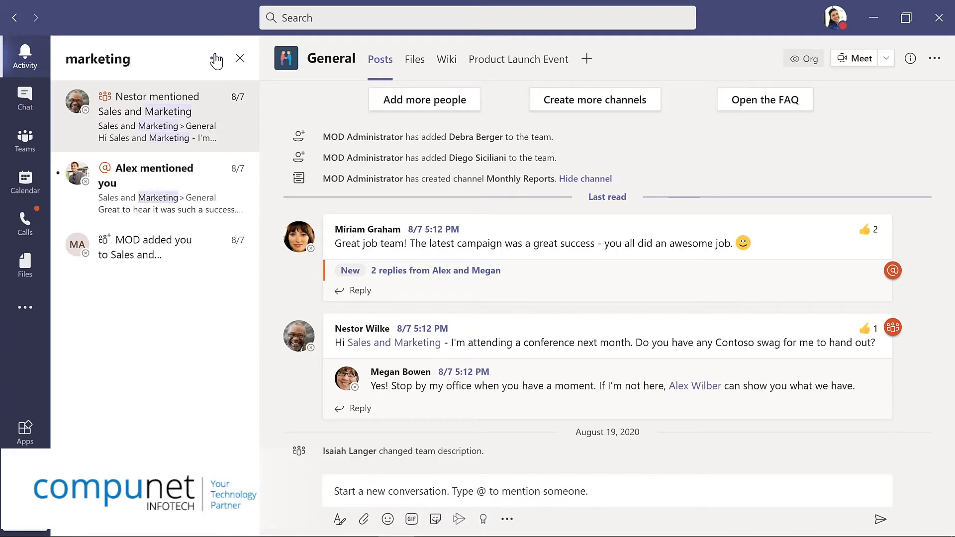
Look through the Chat, Calendar, Calls, Files and Apps sections and the options of the account profile
left_click(25, 100)
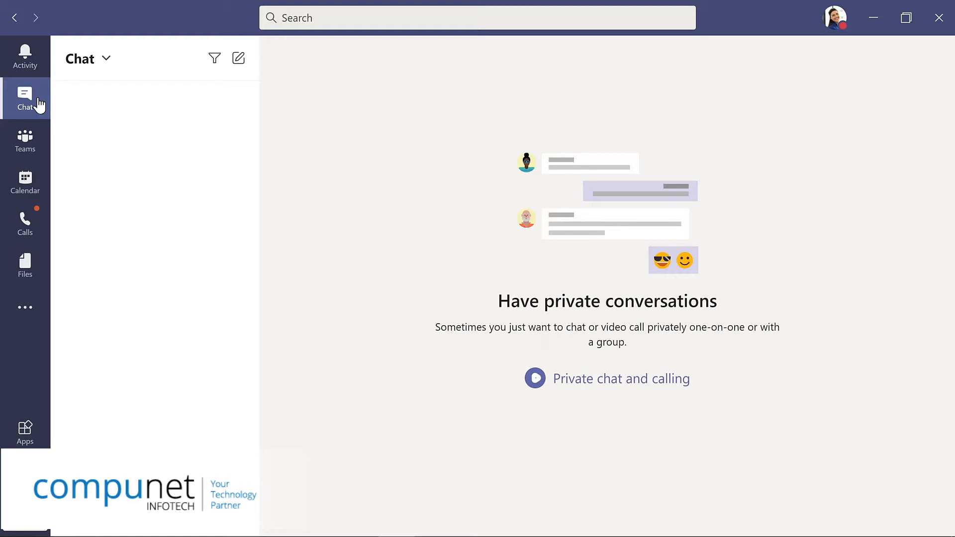
left_click(45, 184)
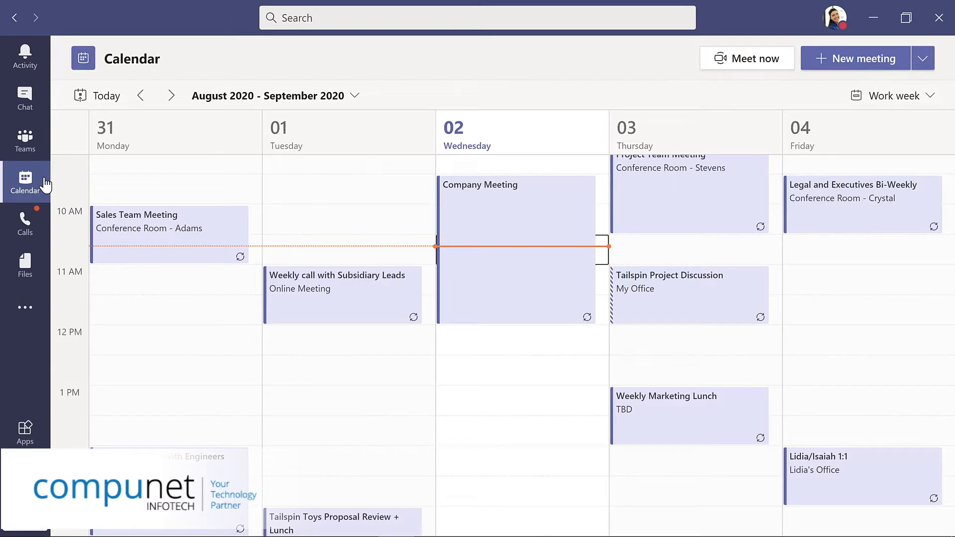
left_click(32, 229)
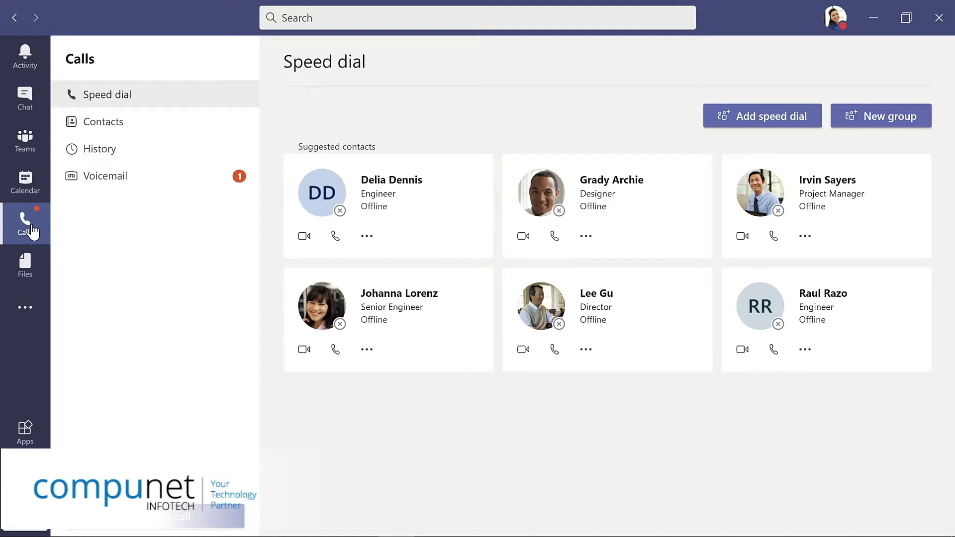
left_click(26, 266)
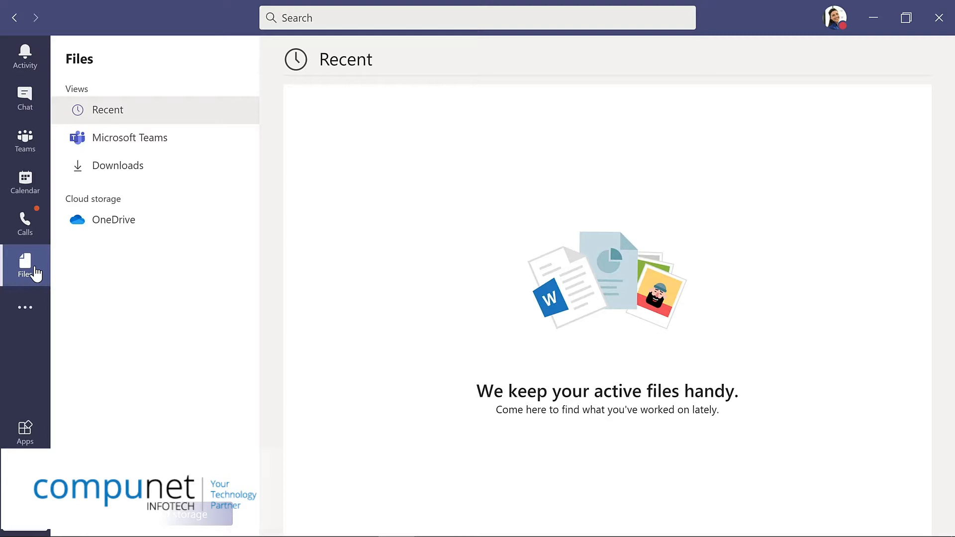
left_click(25, 432)
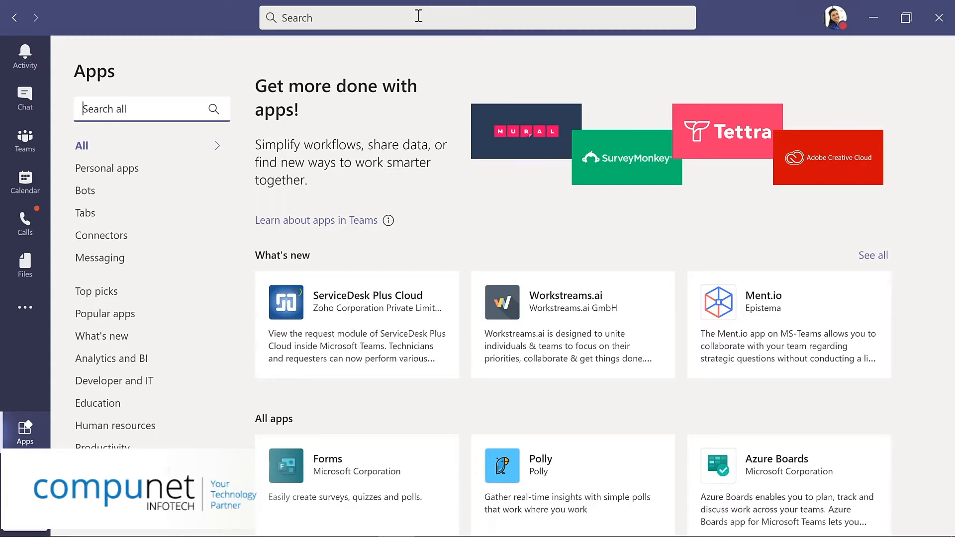
left_click(833, 28)
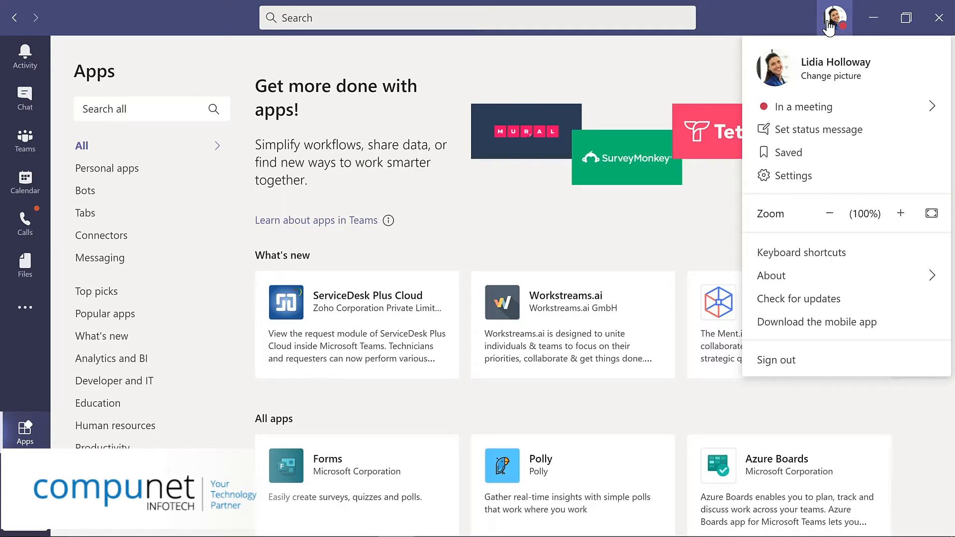
Create a private team from scratch with the name "Evergreen Project Team"
left_click(39, 145)
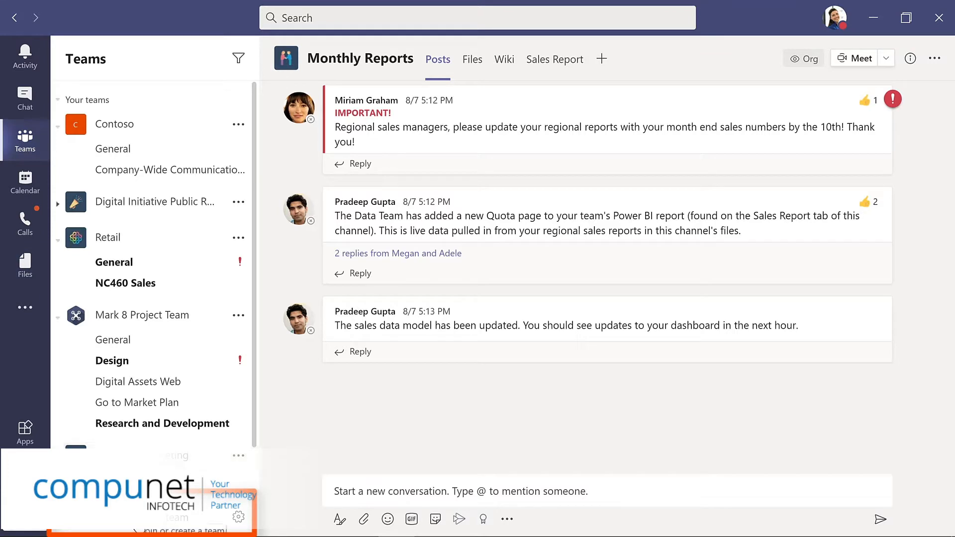
left_click(140, 530)
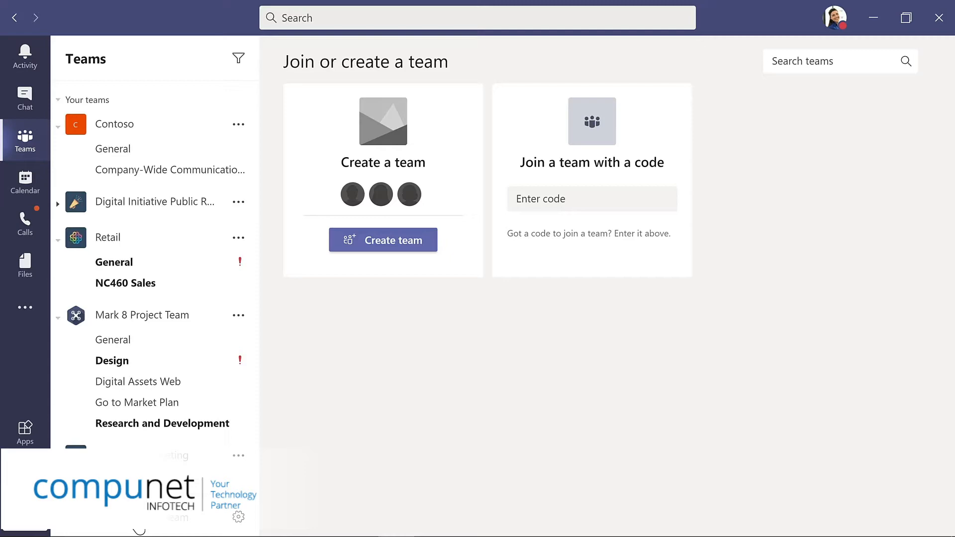
left_click(389, 240)
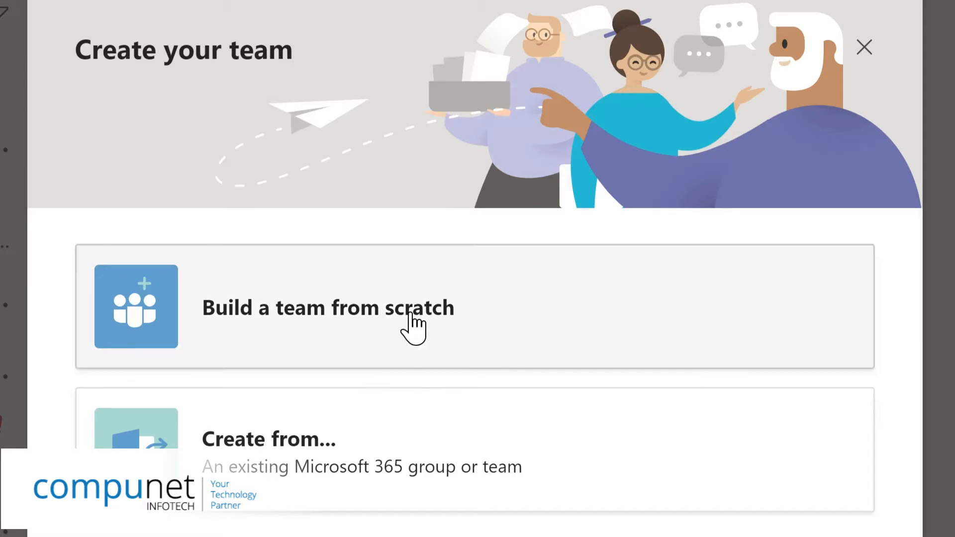
left_click(412, 328)
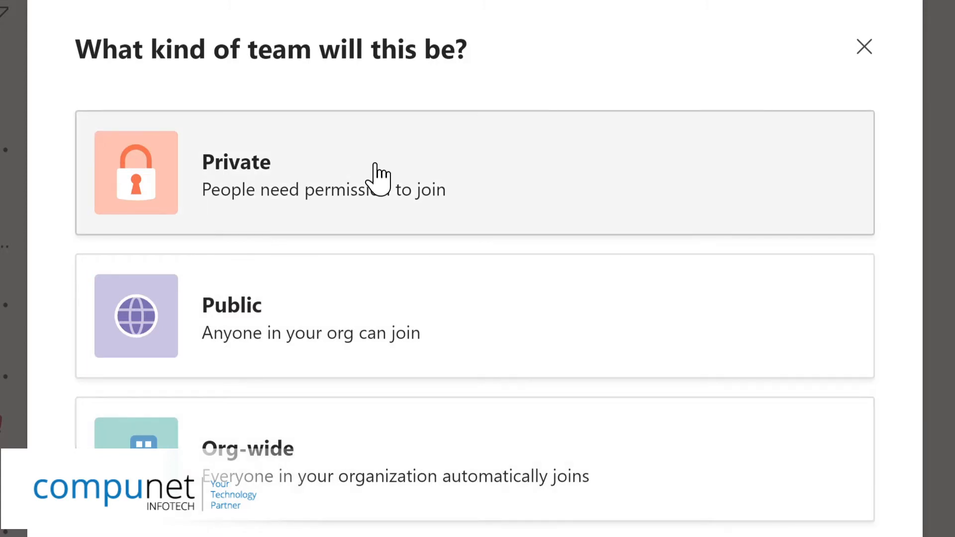
left_click(377, 177)
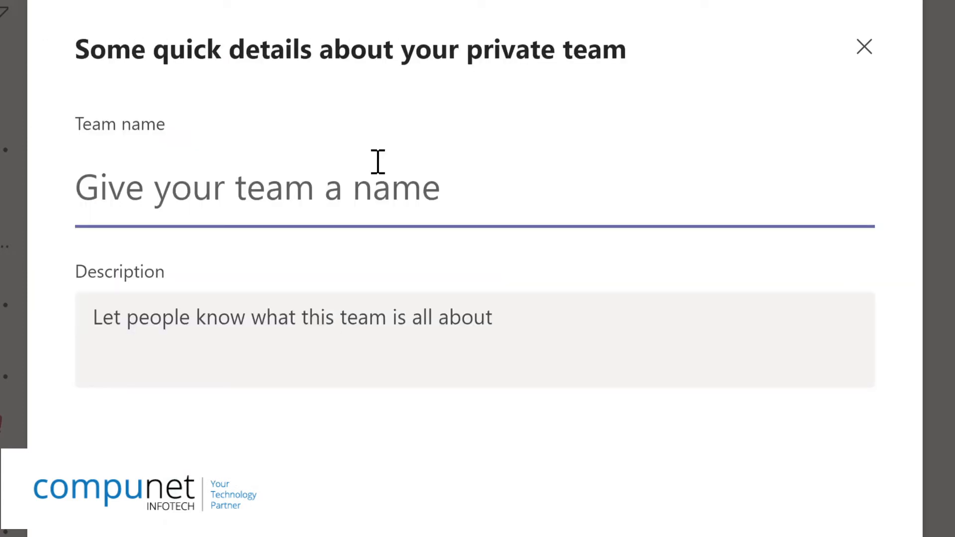
type("Evergre")
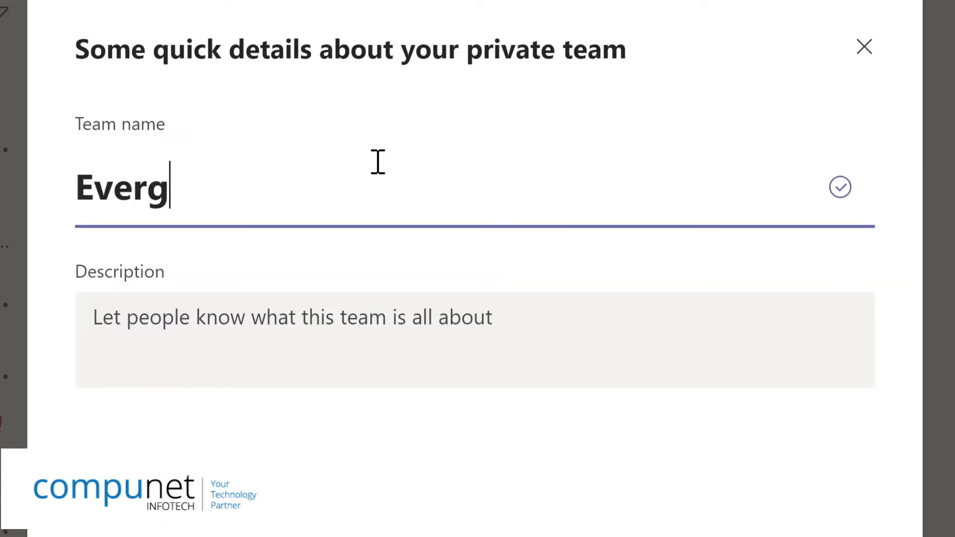
type("en")
type("Pr")
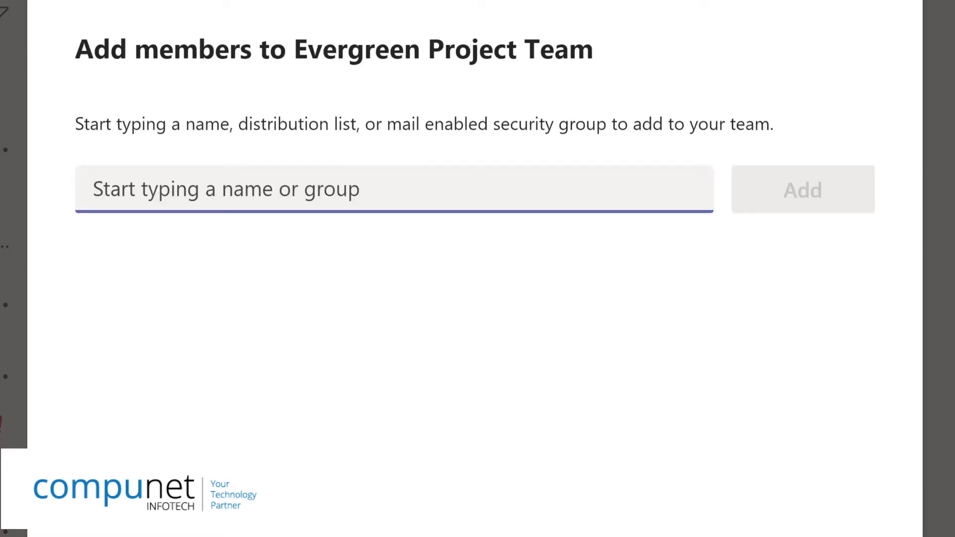
Add the four colleagues to the Evergreen Project Team with the Member role and finish the team setup
type("Lynn")
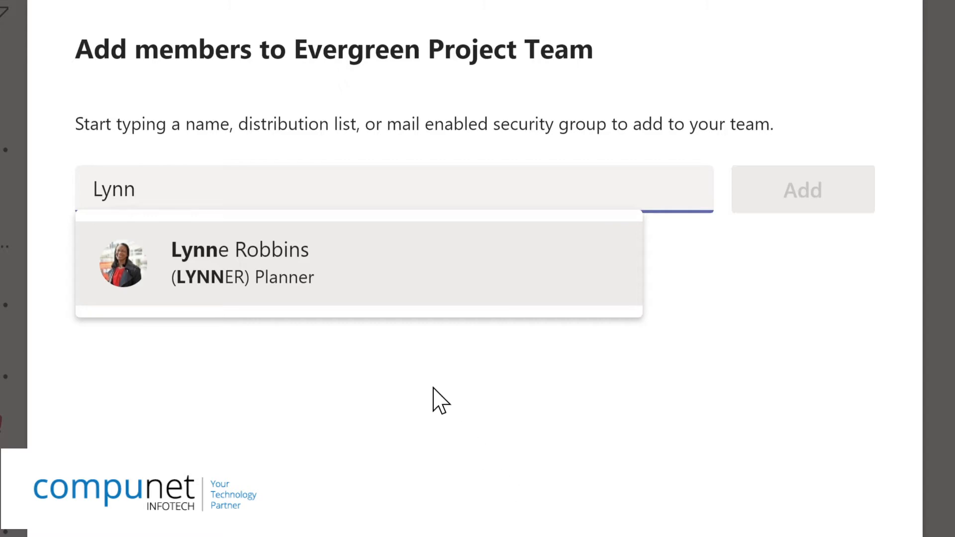
left_click(282, 273)
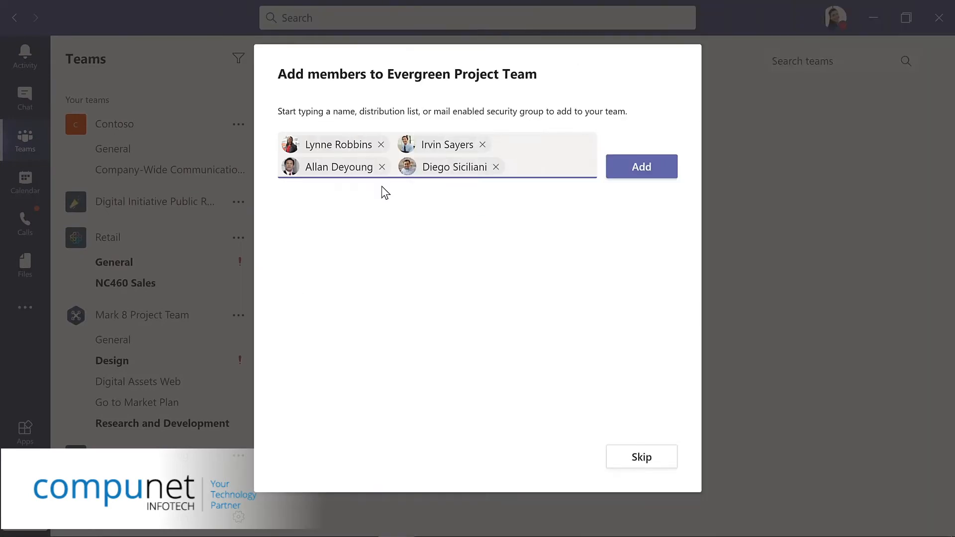
left_click(643, 175)
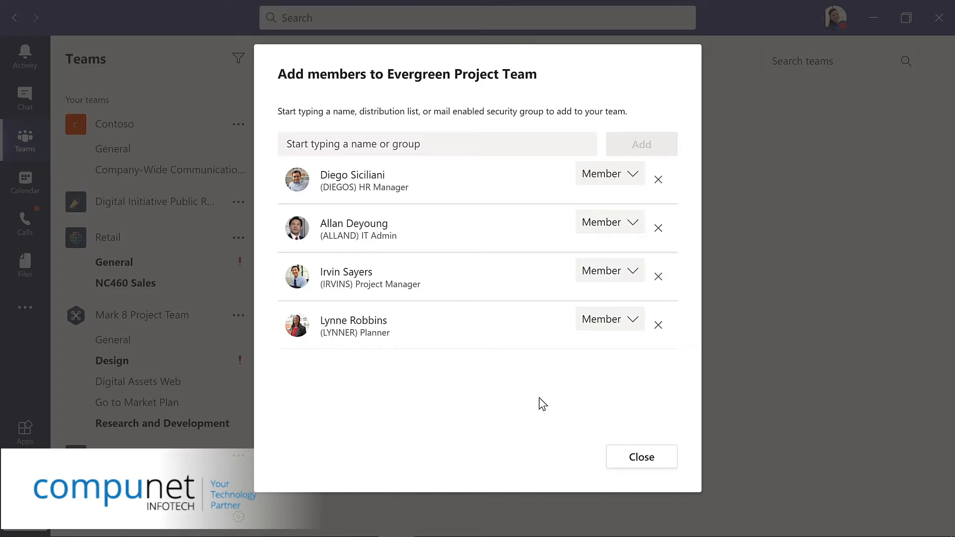
left_click(641, 457)
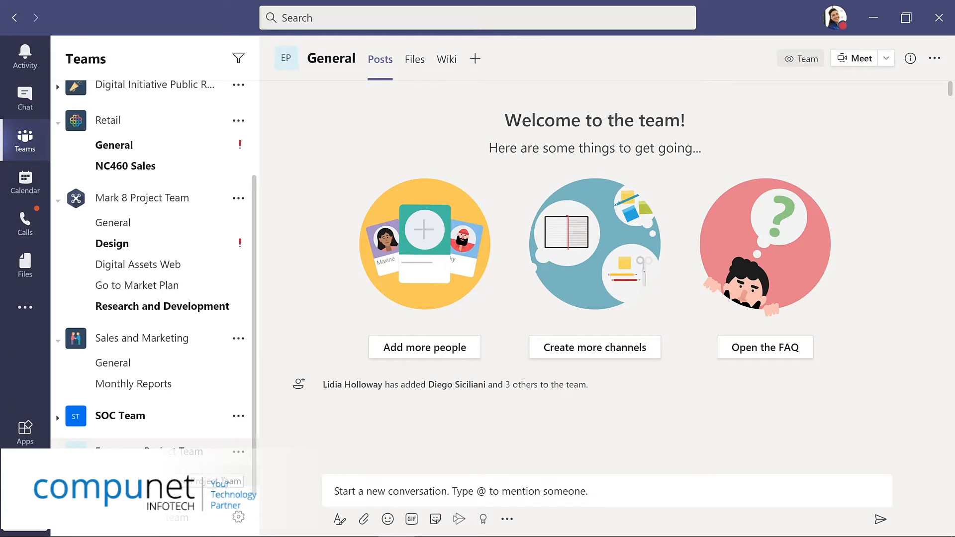
Move the Evergreen Project Team above Sales and Marketing in the list of teams
left_click_drag(149, 448, 149, 251)
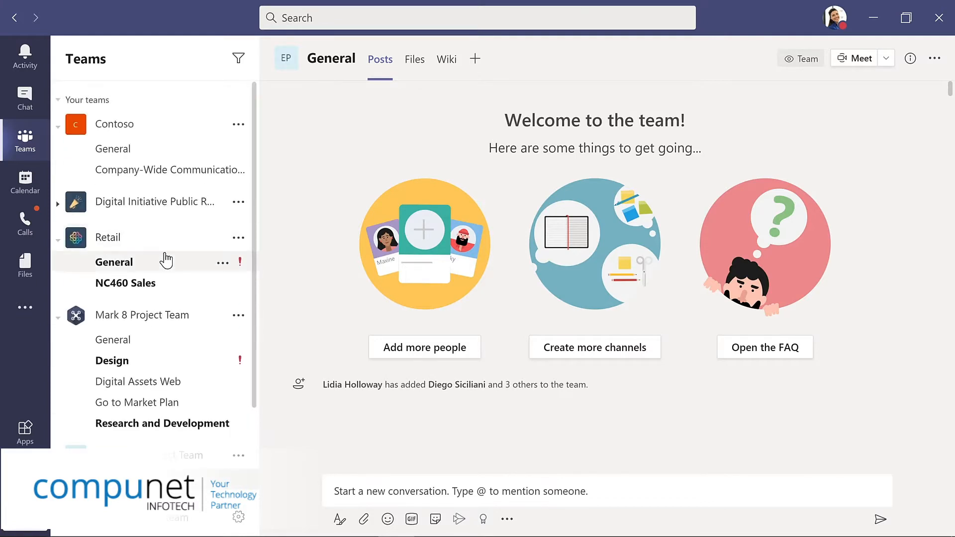
scroll(255, 469, "down", 2)
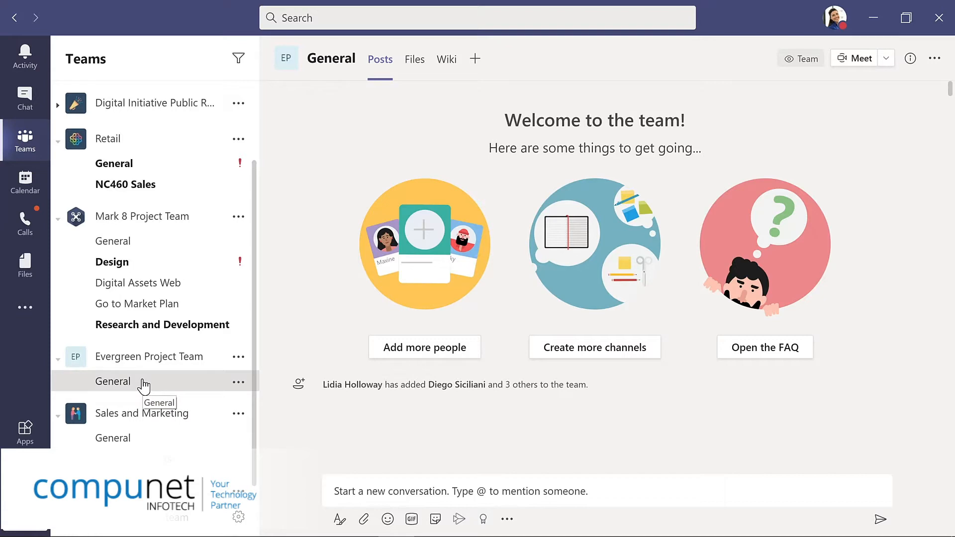
Post "I'm excited to start planning our new LMS!" with a smiley emoji in the Evergreen Project Team's General channel
left_click(334, 495)
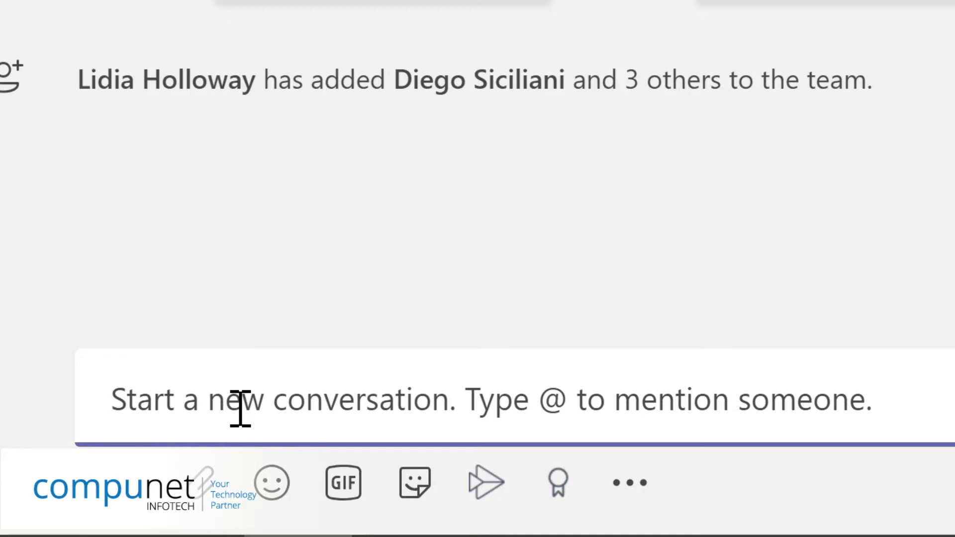
type("I'm excited to start planning our new LMS!")
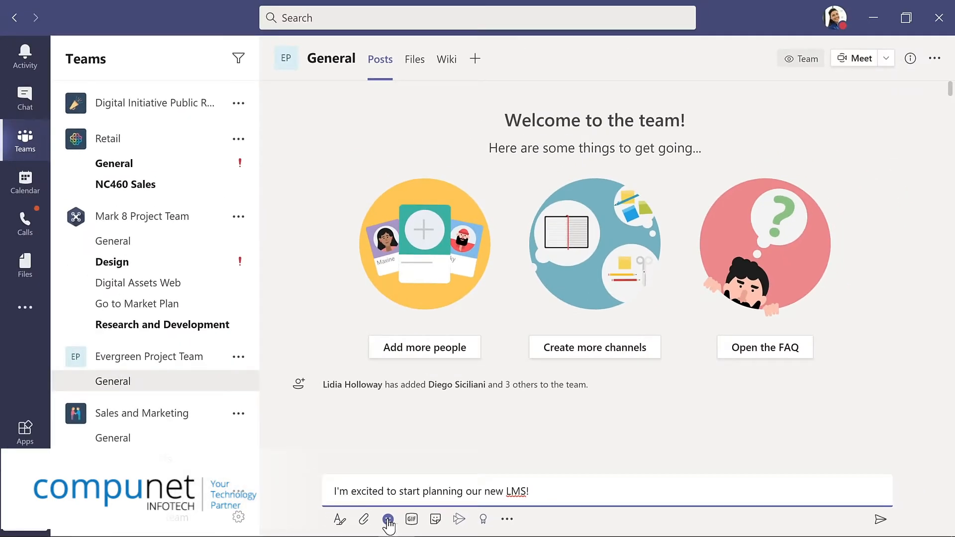
left_click(387, 520)
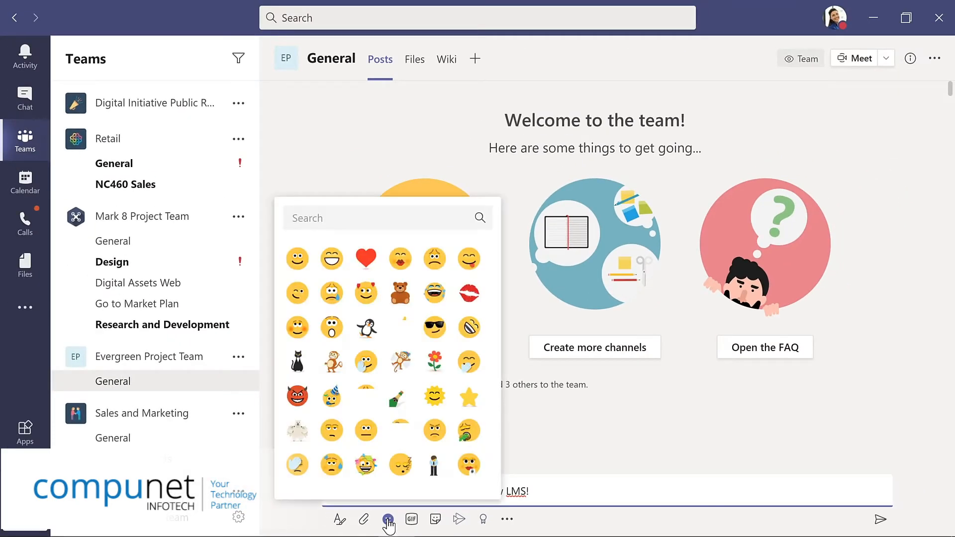
left_click(295, 258)
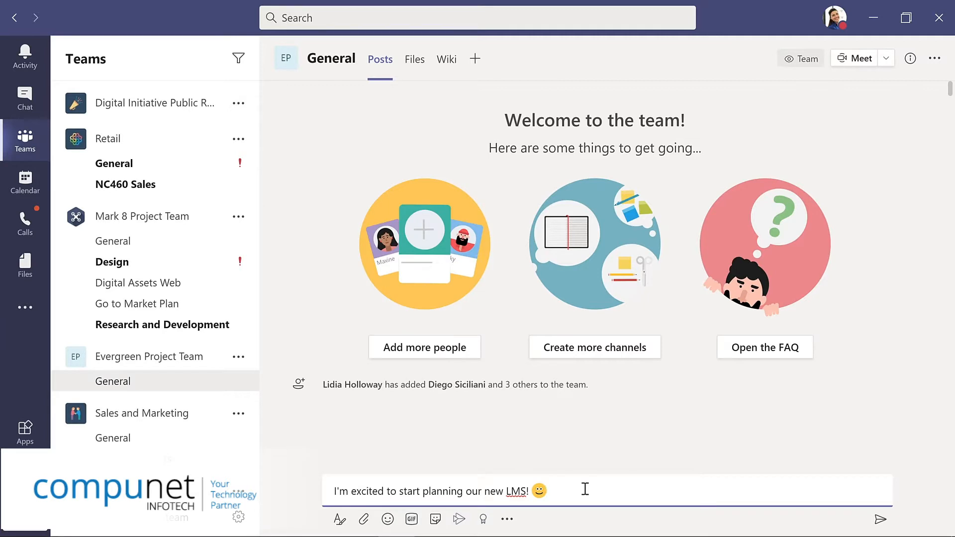
left_click(879, 520)
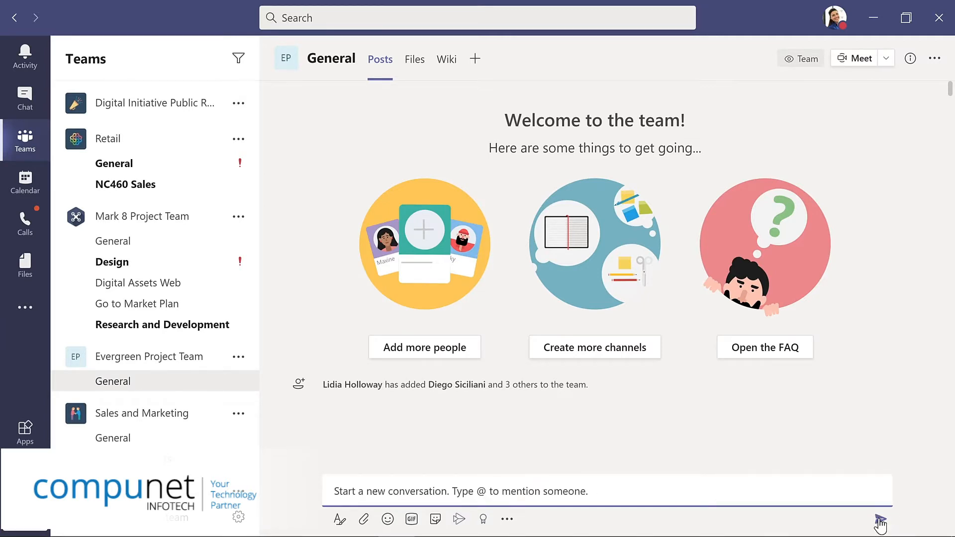
left_click(293, 471)
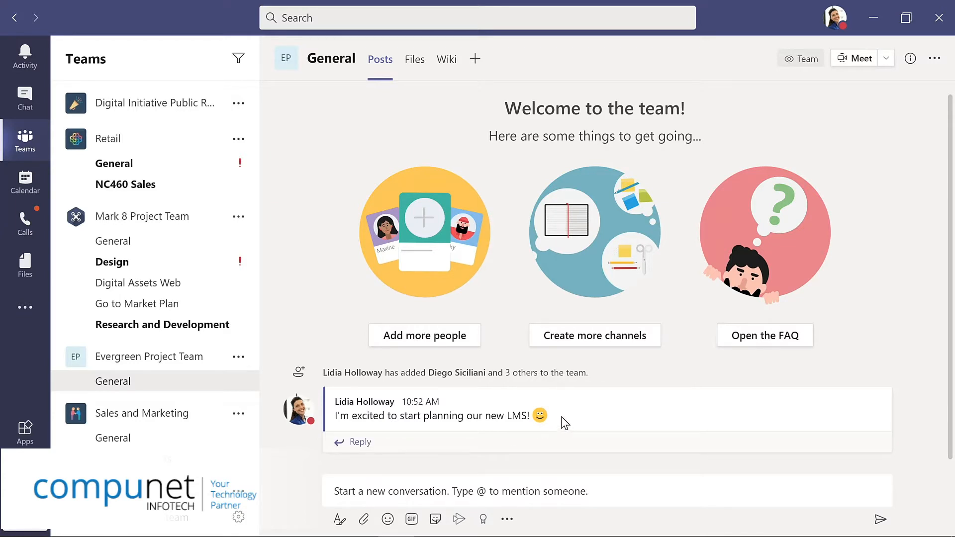
Edit the posted LMS message in the General channel so it begins with an Evergreen Project Team mention followed by a comma
mouse_move(565, 423)
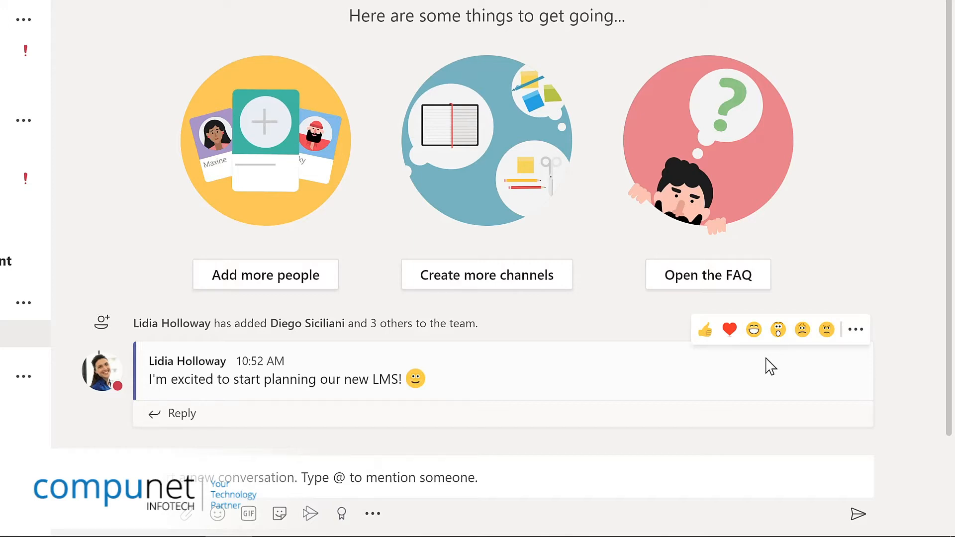
left_click(857, 336)
mouse_move(857, 336)
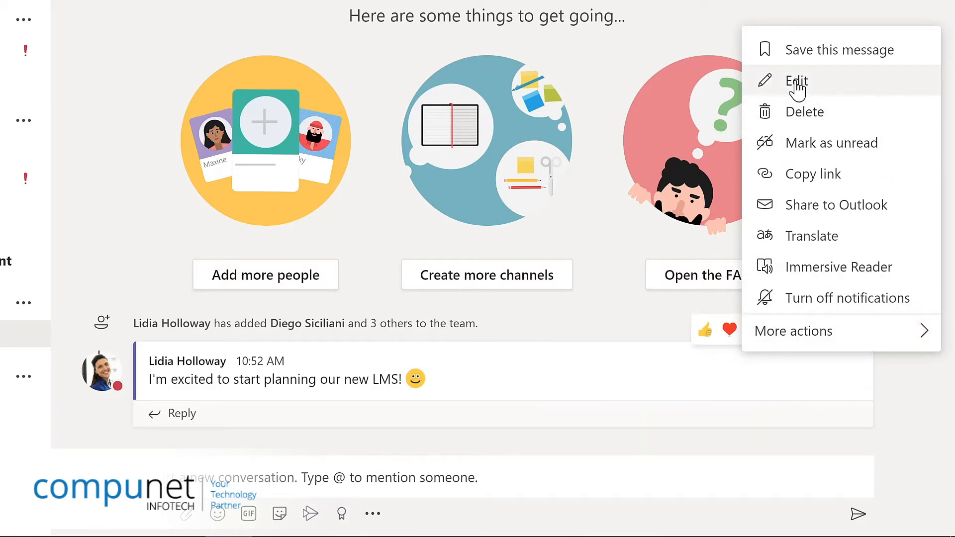
left_click(796, 82)
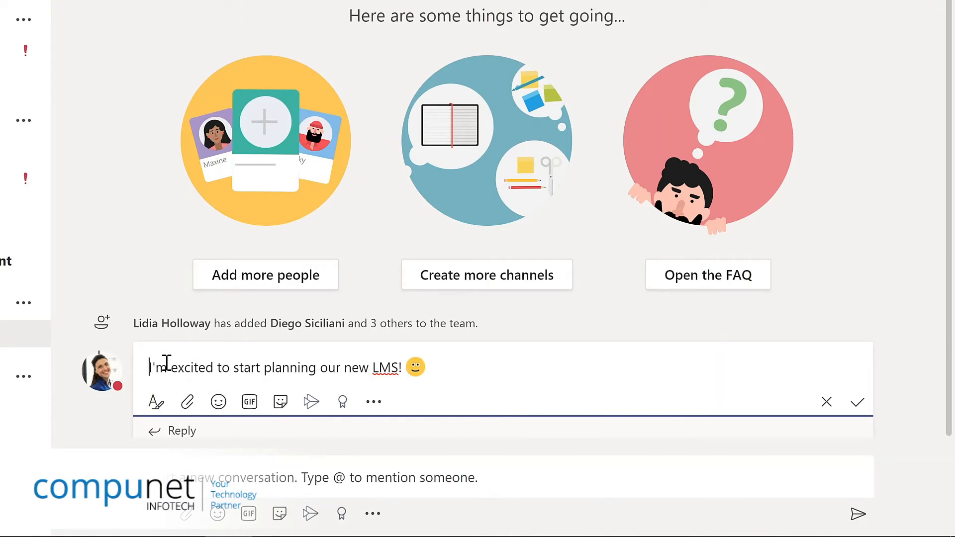
type("@")
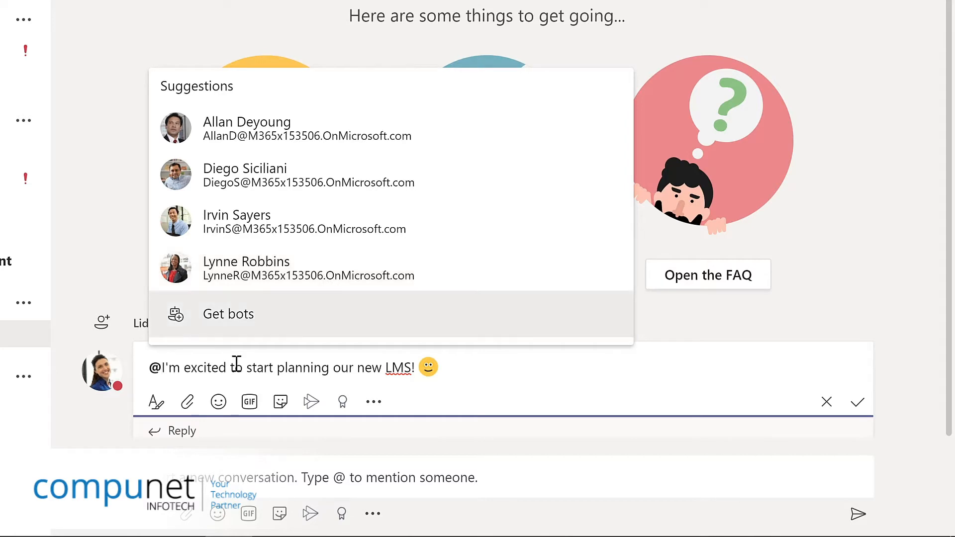
type("team")
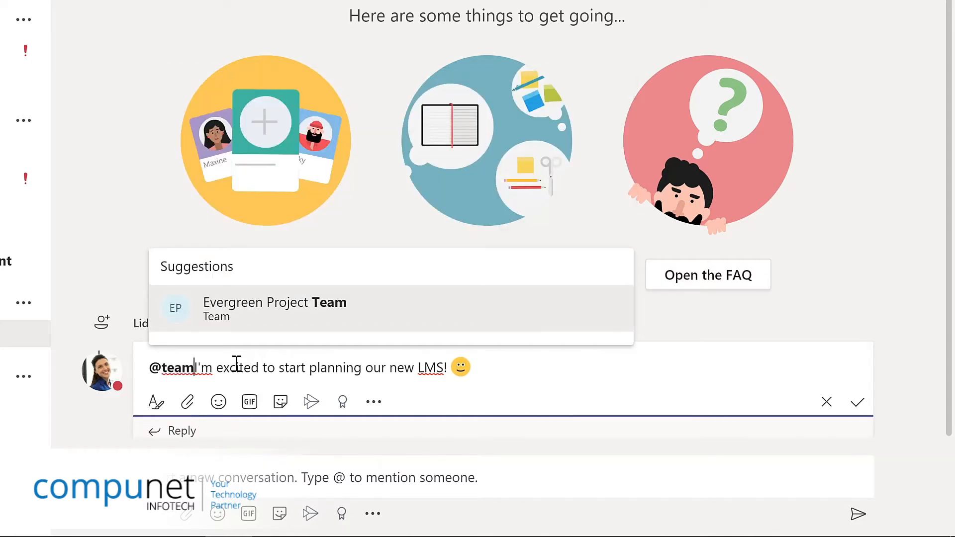
left_click(260, 315)
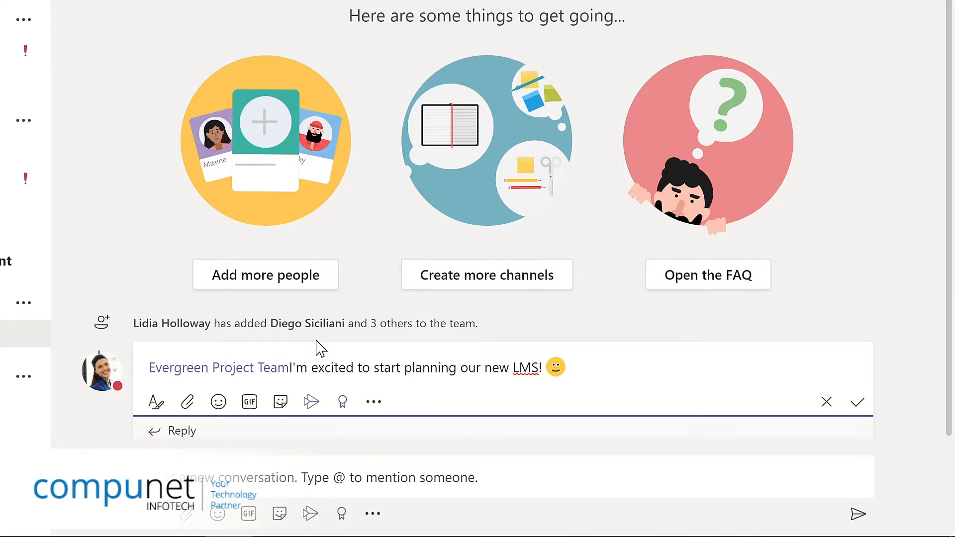
type(",")
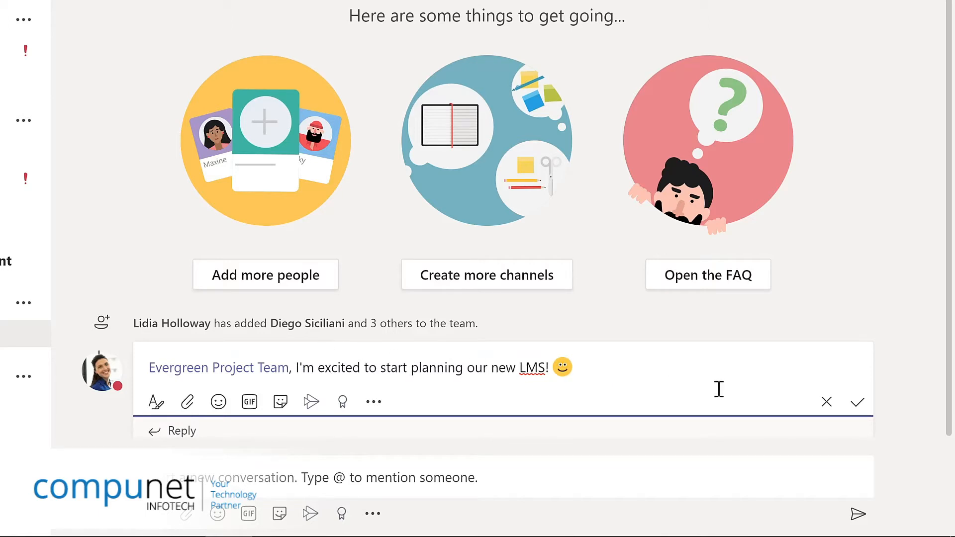
left_click(859, 410)
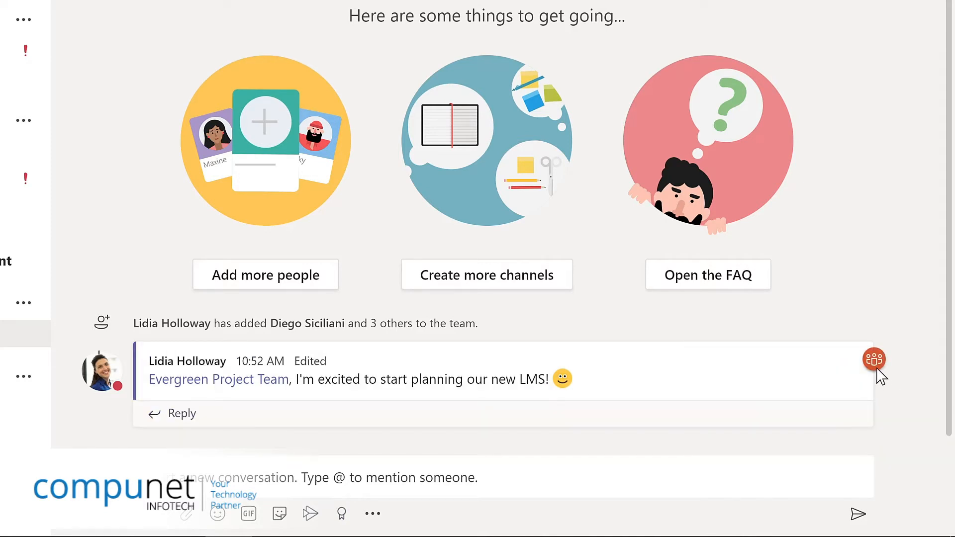
mouse_move(881, 368)
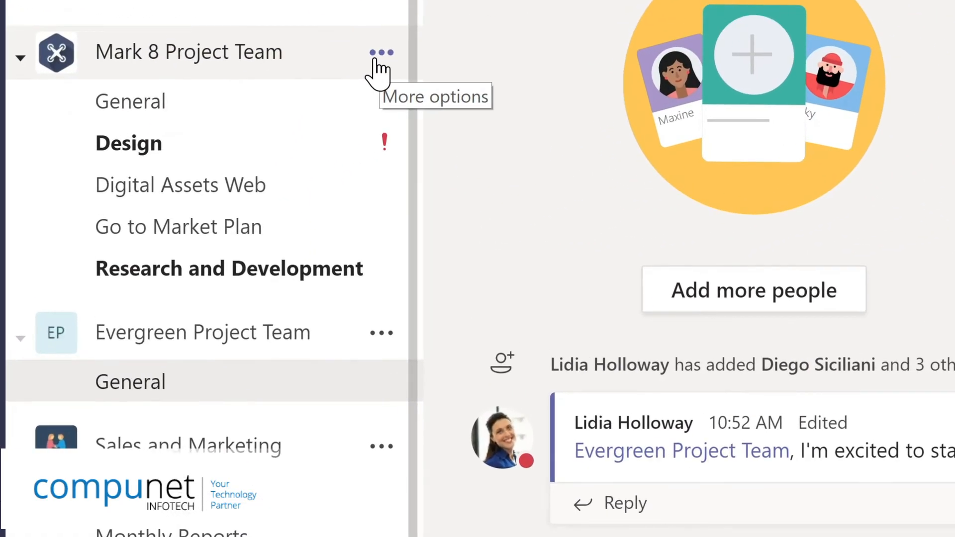
Review the Mark 8 Project Team's management details, examining its owners, members and guests, channels and analytics
left_click(376, 59)
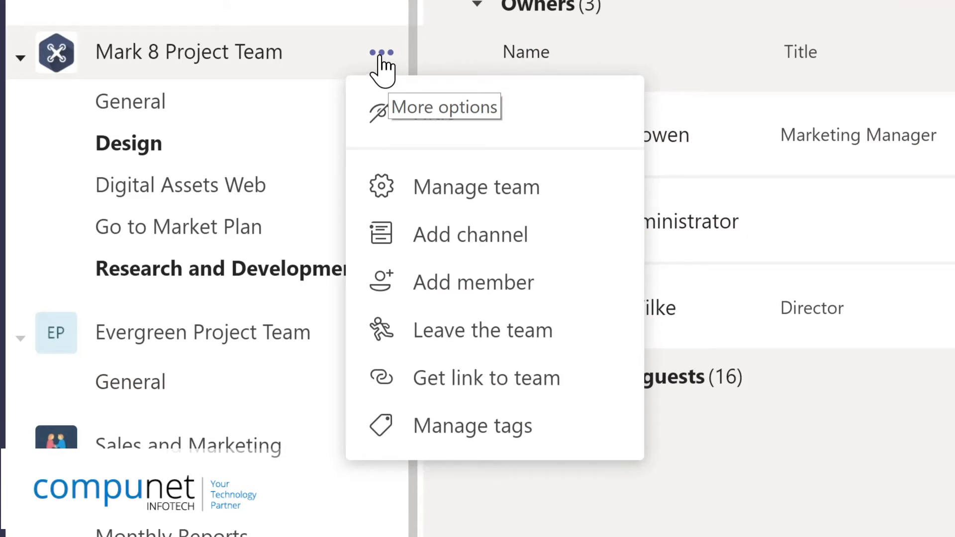
left_click(461, 194)
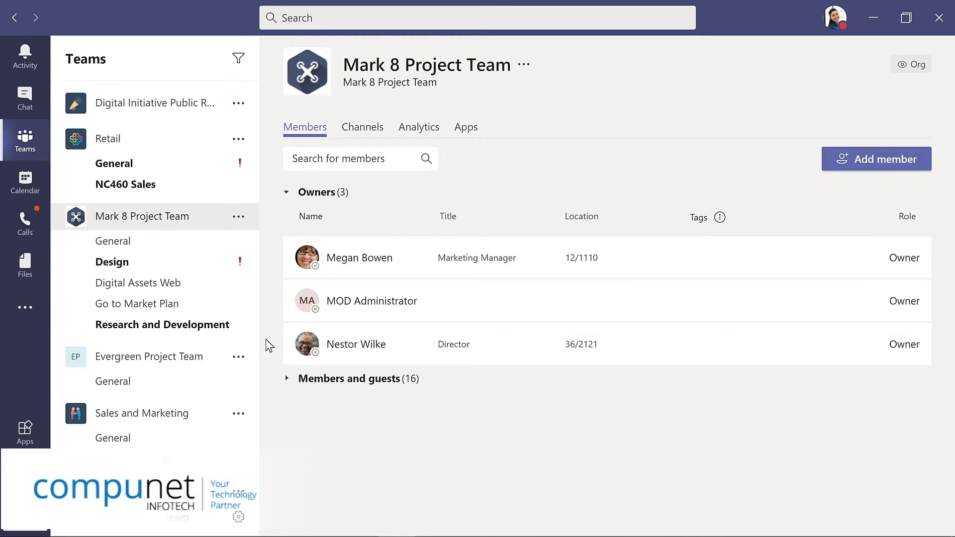
left_click(324, 386)
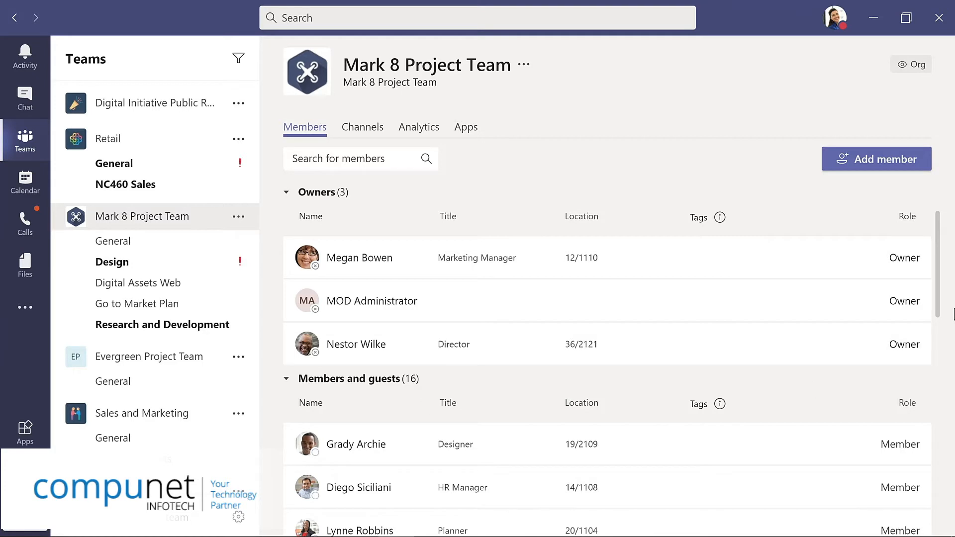
scroll(946, 345, "down", 3)
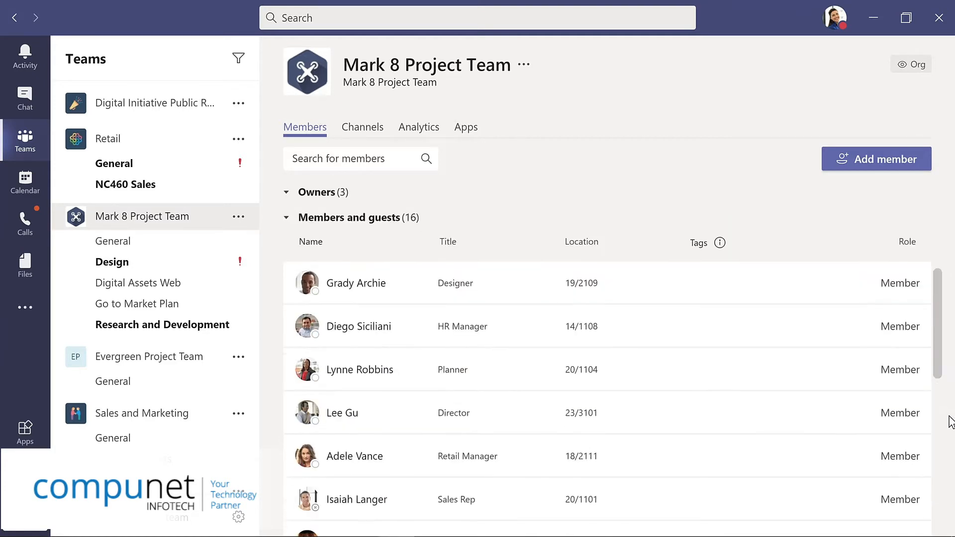
scroll(949, 420, "down", 4)
scroll(947, 514, "down", 5)
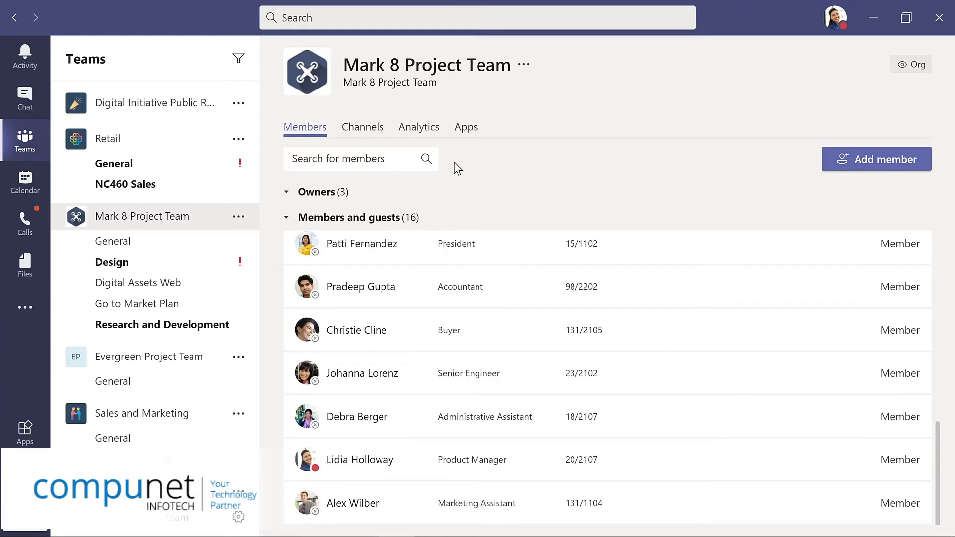
left_click(363, 128)
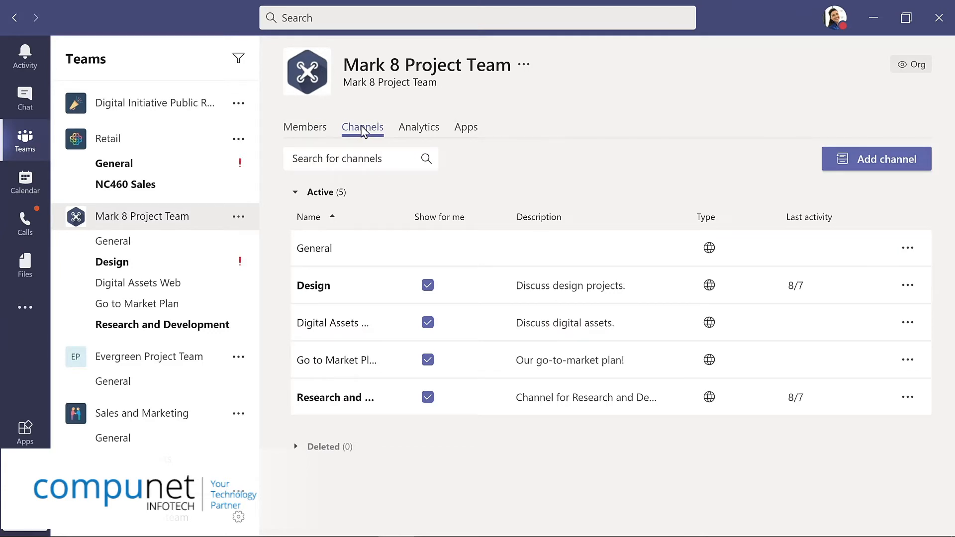
left_click(420, 129)
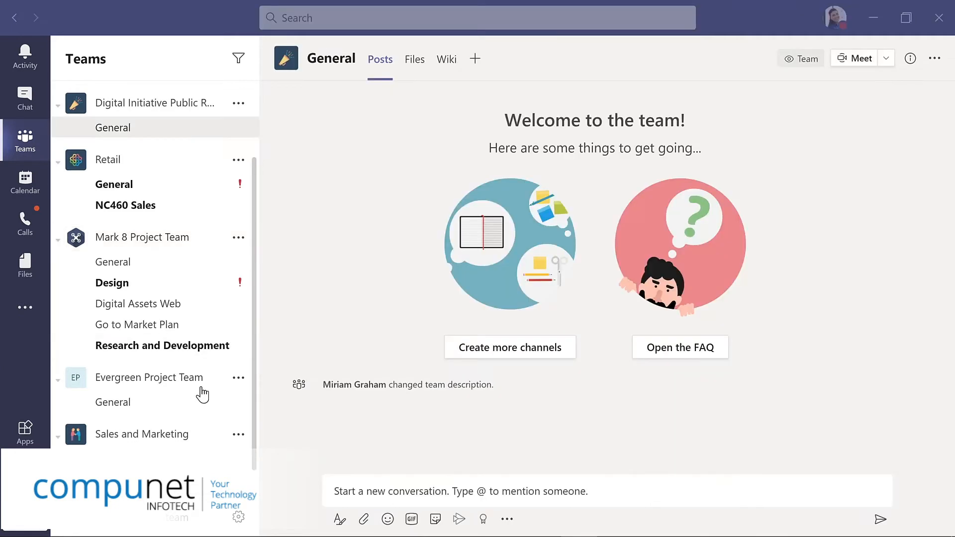
Add the director who co-owns the Mark 8 Project Team to the Evergreen Project Team with the Member role
left_click(239, 379)
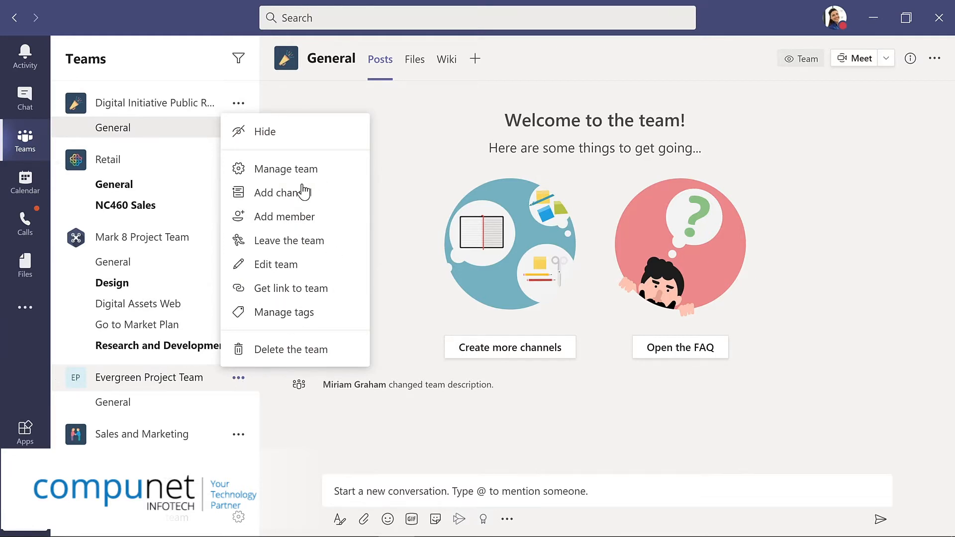
left_click(282, 217)
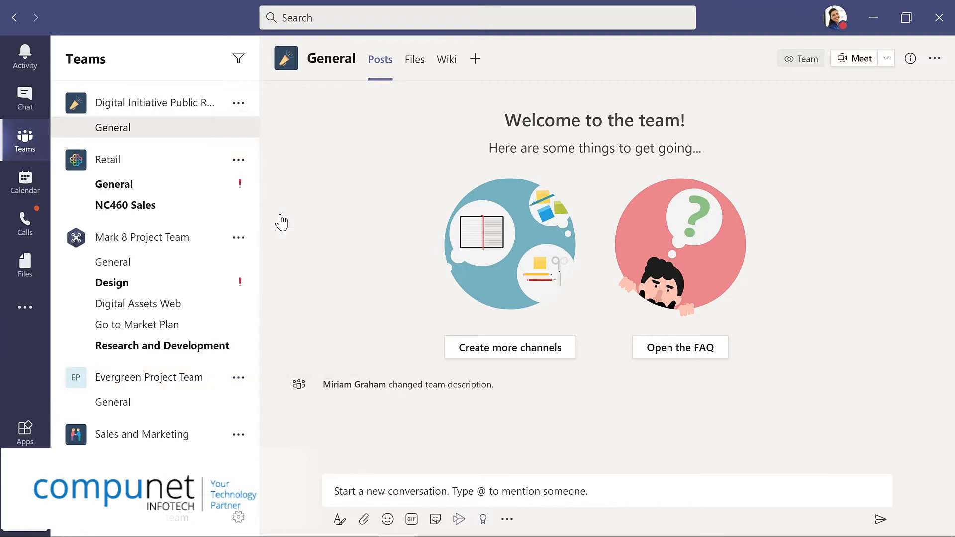
type("nestor")
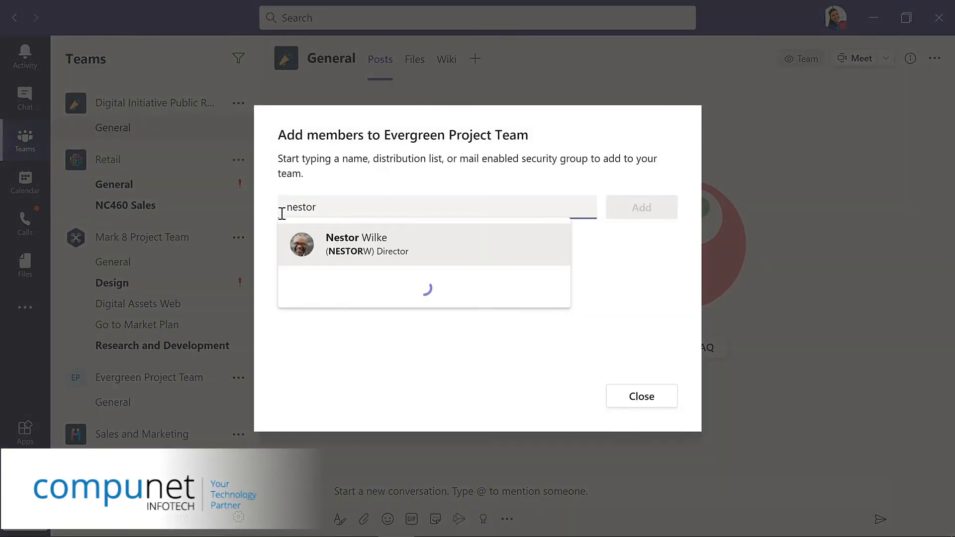
key("Return")
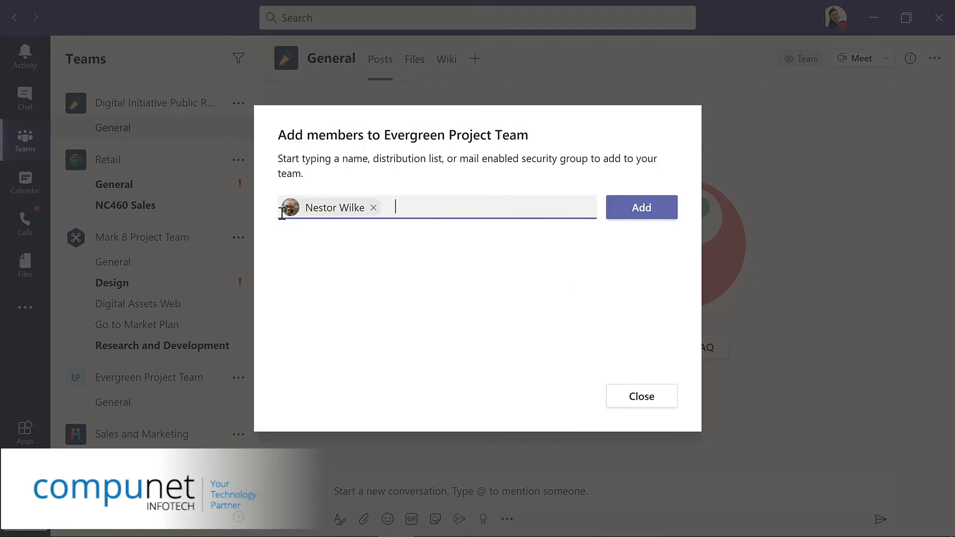
left_click(644, 208)
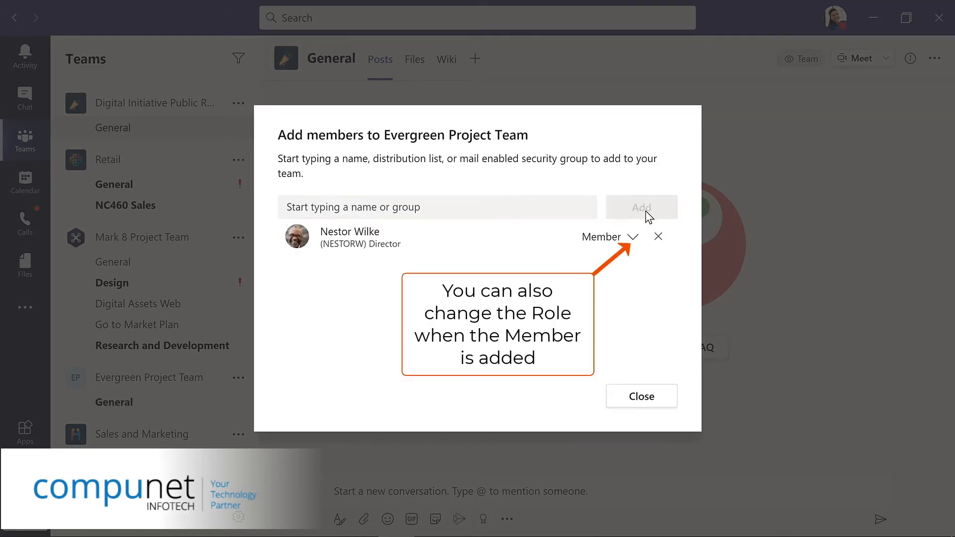
left_click(640, 390)
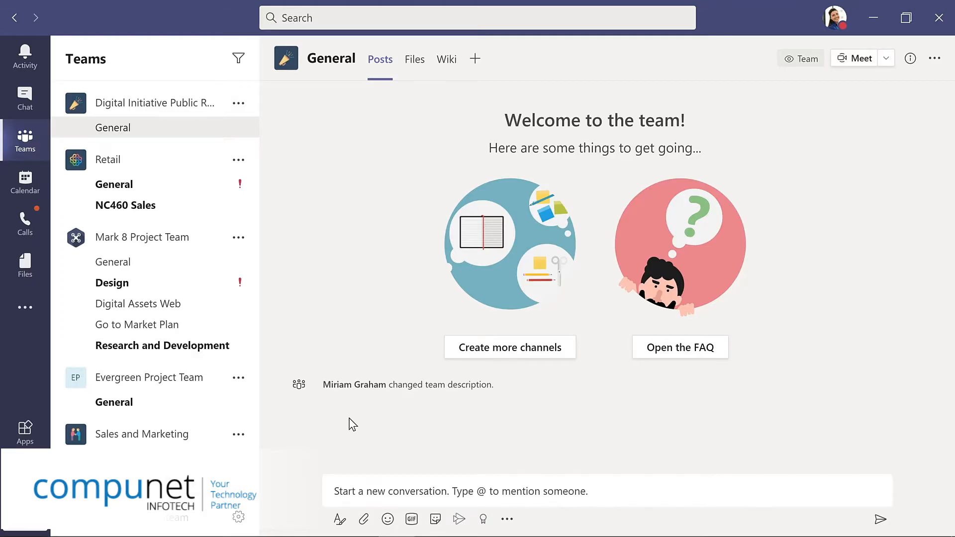
Change the newly added director's role in the Evergreen Project Team to Owner
left_click(239, 381)
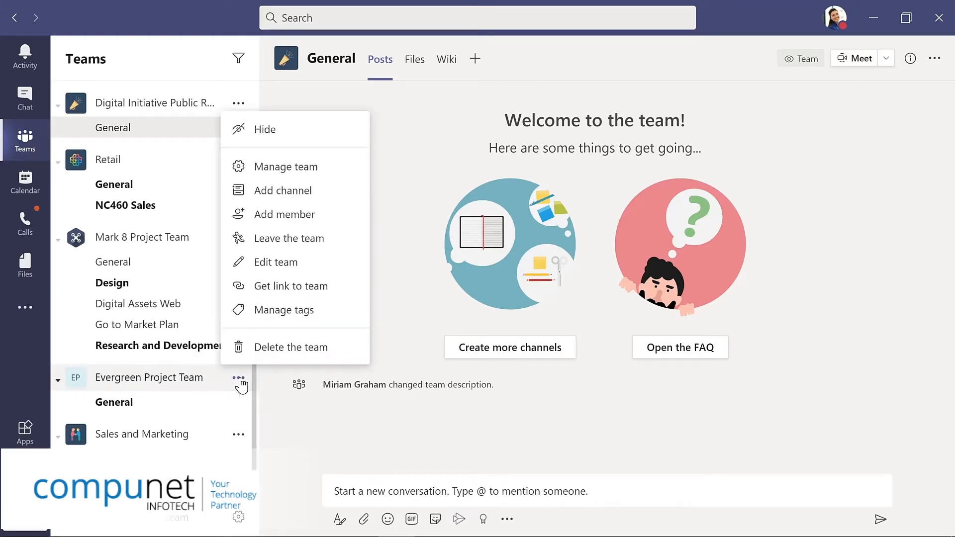
left_click(293, 170)
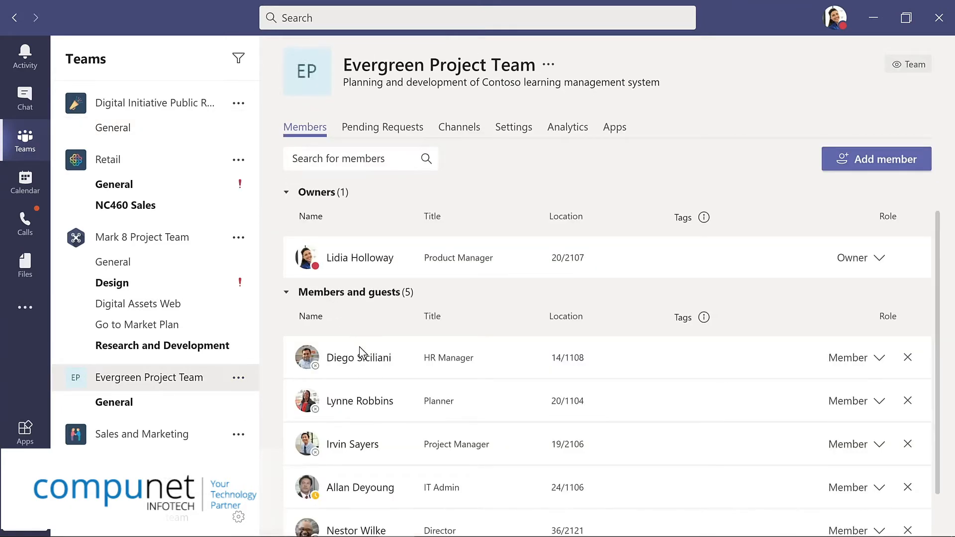
scroll(361, 361, "down", 1)
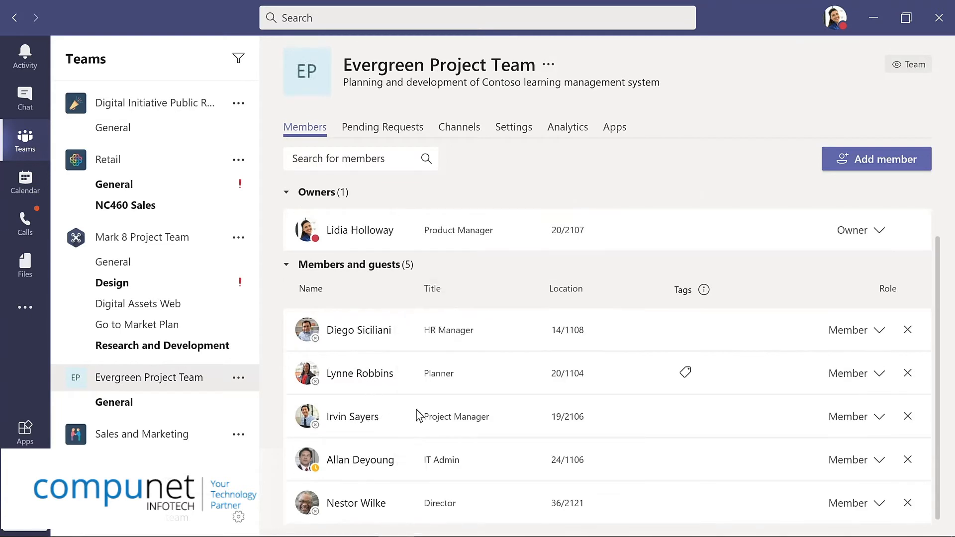
left_click(878, 505)
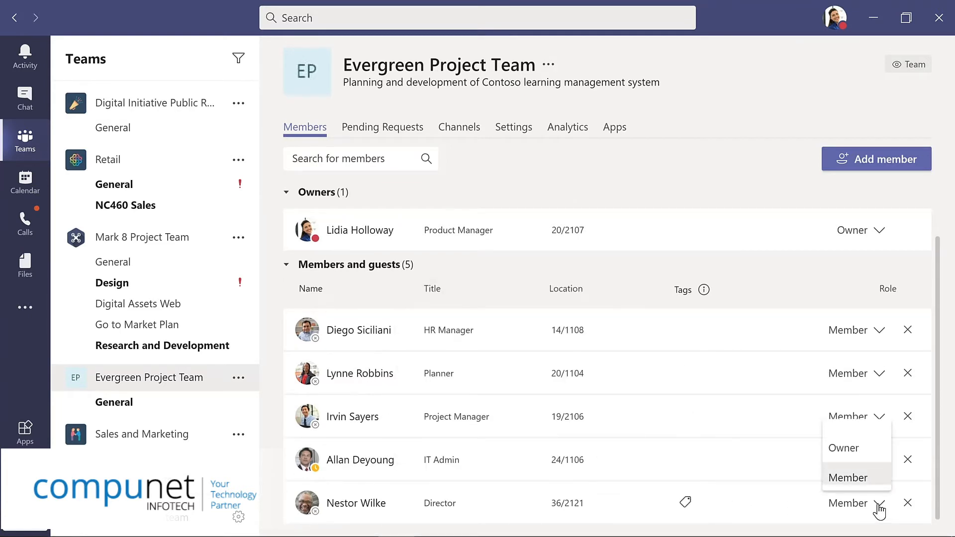
left_click(845, 449)
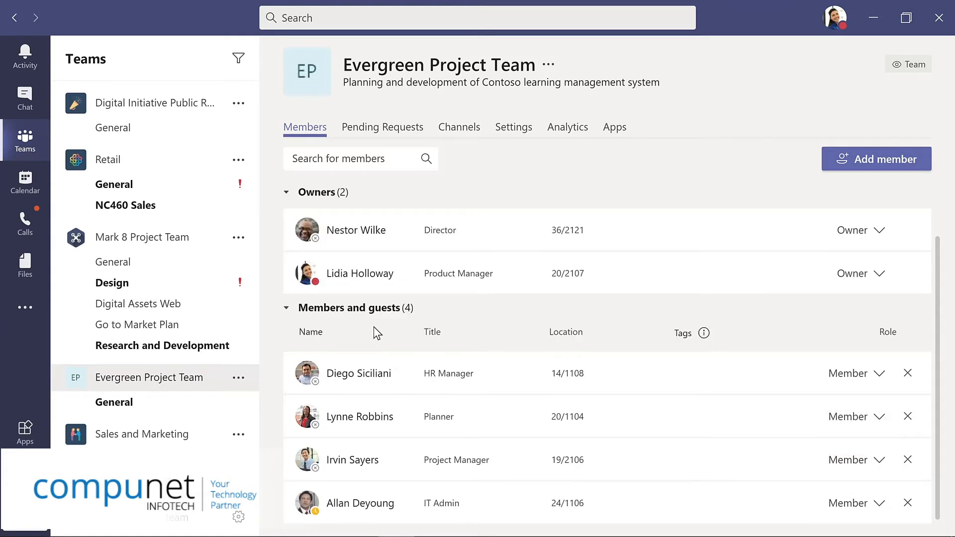
Start an announcement in the Evergreen Project Team's General channel with a headline welcoming the new owner by first name
left_click(125, 401)
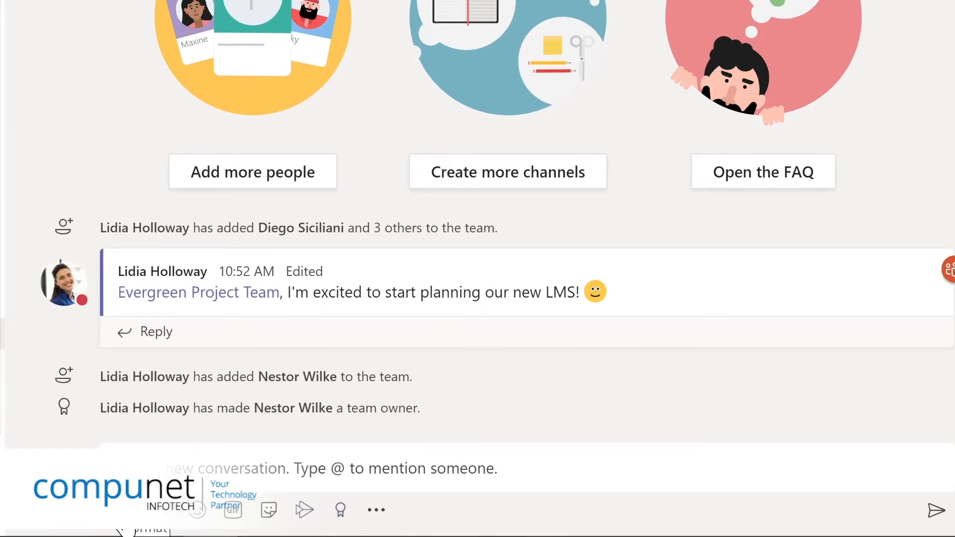
left_click(125, 512)
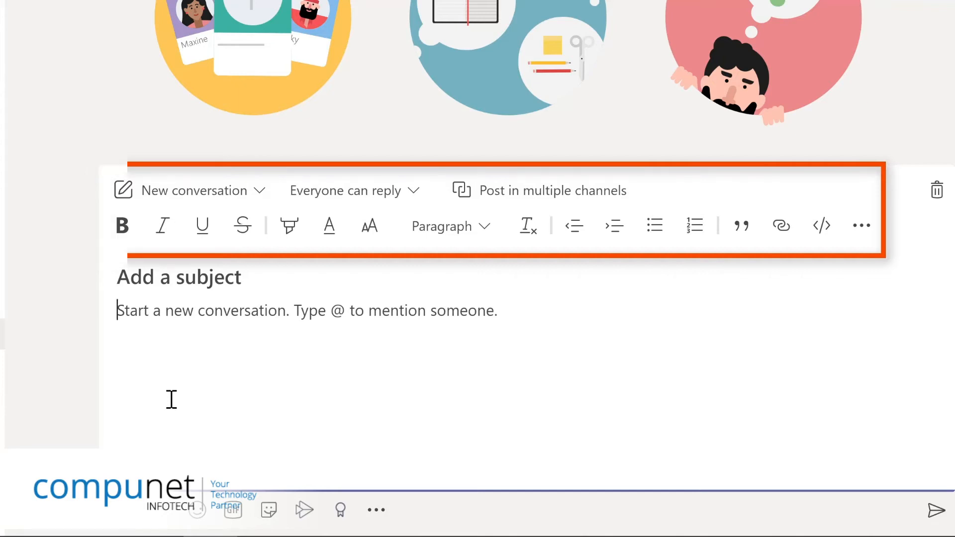
left_click(261, 193)
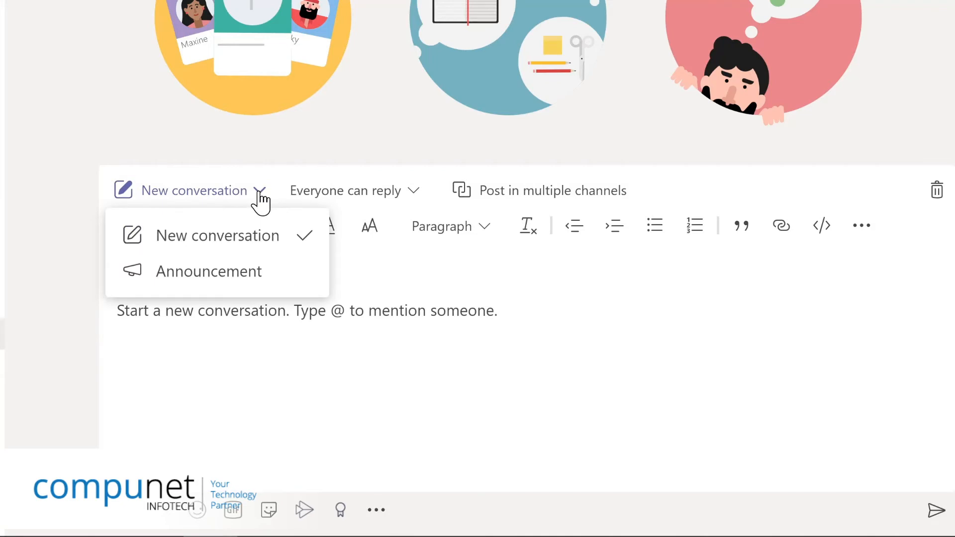
left_click(222, 274)
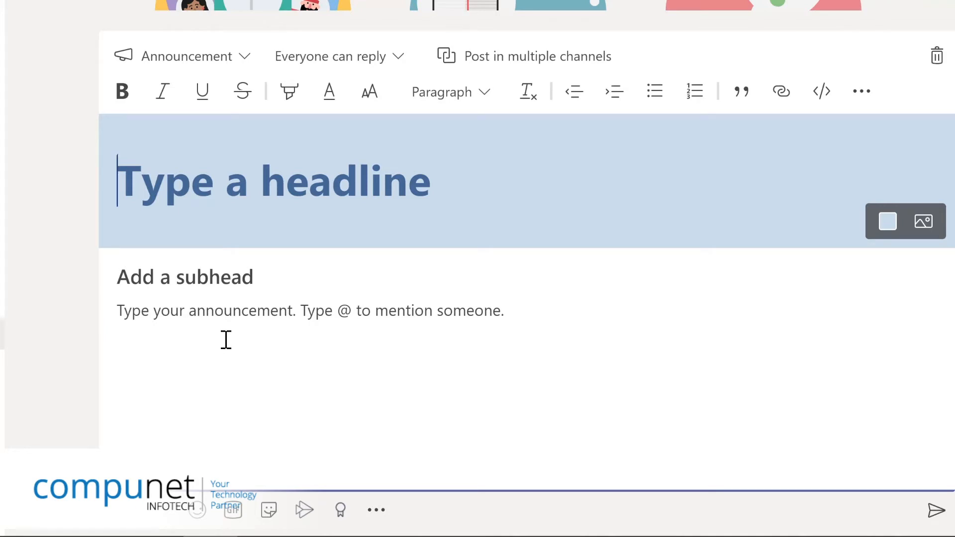
type("Welcome Nestor!")
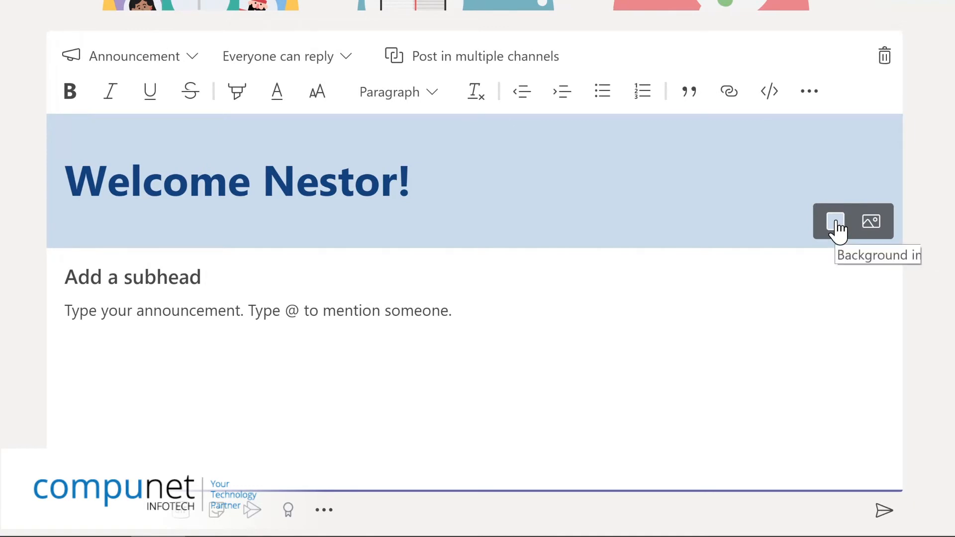
Give the headline a dark teal background, add a subhead and message welcoming the colleague to Contoso and the LMS planning team, and post the announcement
left_click(836, 225)
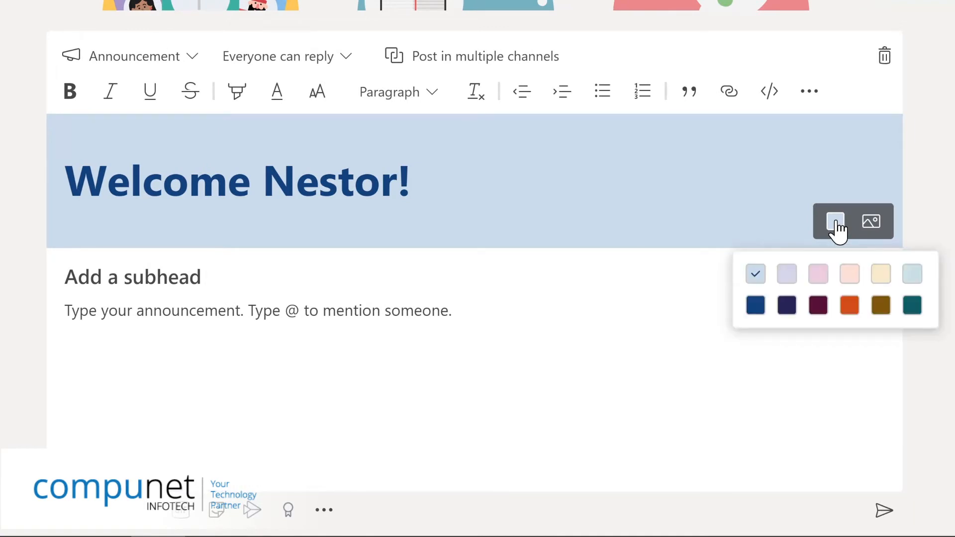
left_click(913, 306)
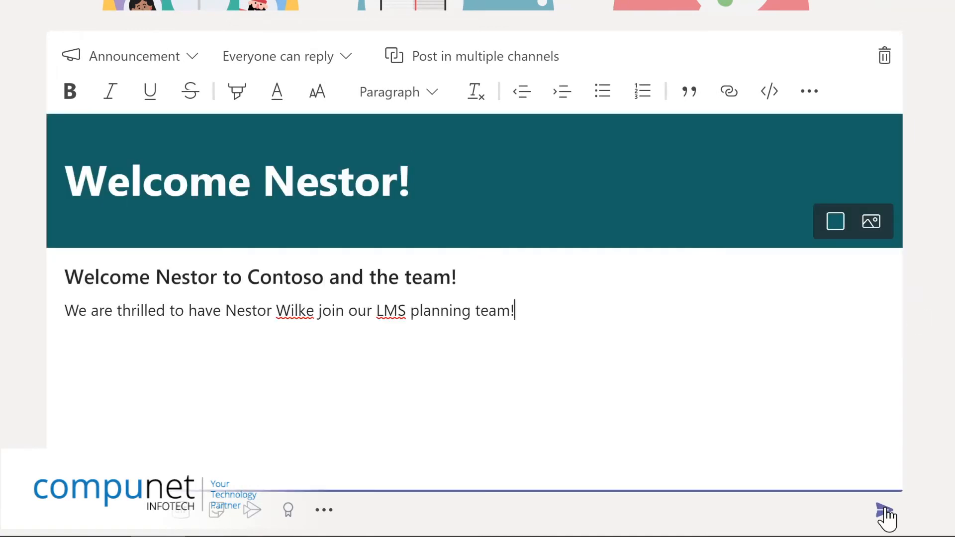
left_click(885, 512)
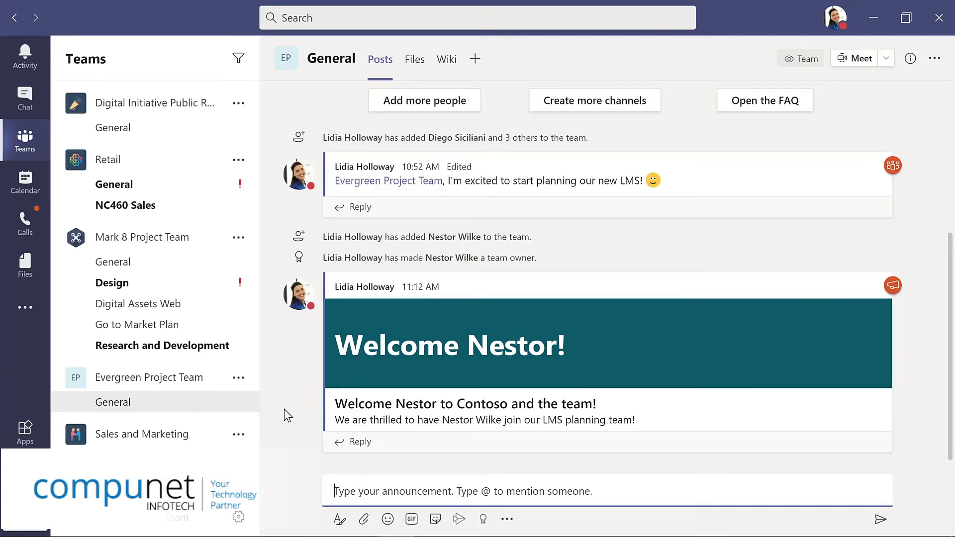
Start a new channel in the Evergreen Project Team named Design with the description "Design and planning of LMS"
left_click(239, 379)
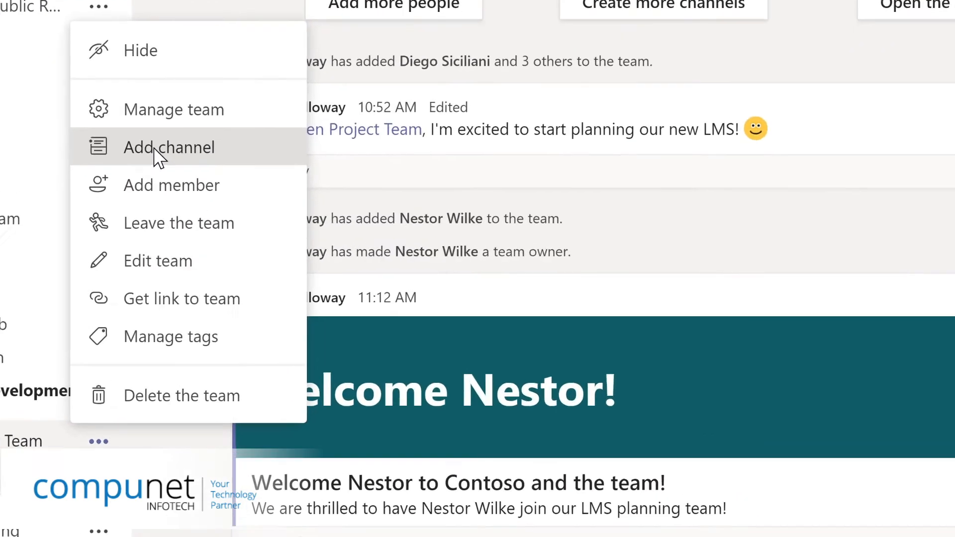
left_click(268, 191)
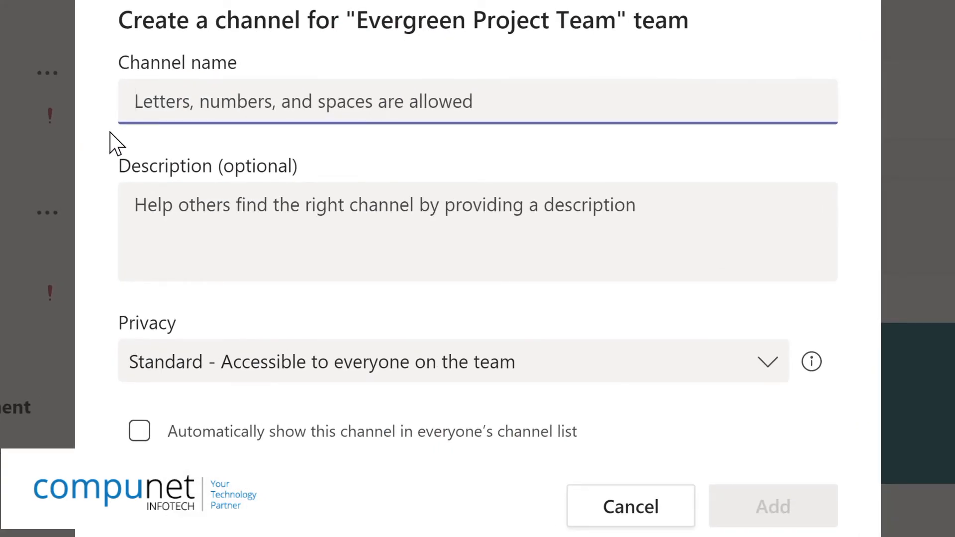
type("D")
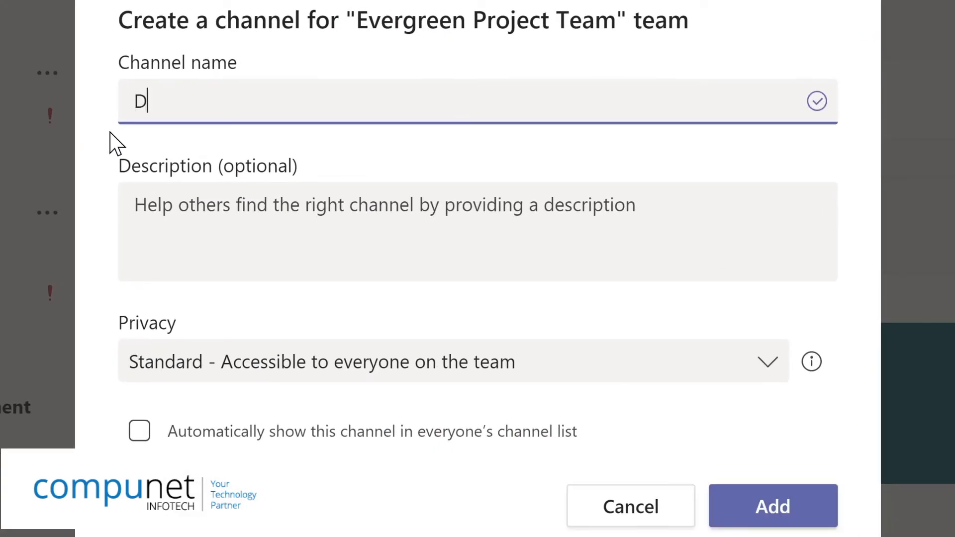
type("esign")
left_click(149, 204)
type("Design and planning of LMS")
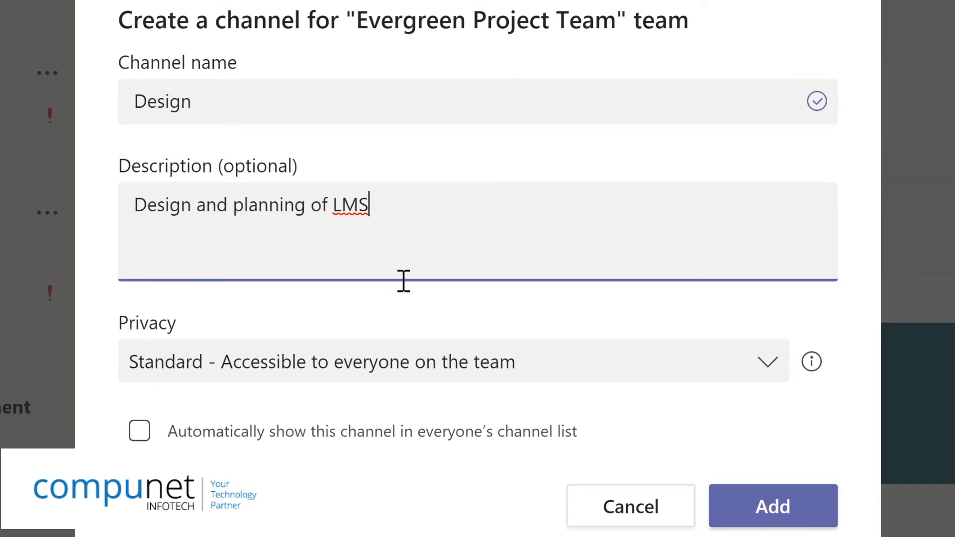
Keep the channel's privacy at Standard, have it automatically shown in everyone's channel list, and add it to the team
left_click(772, 370)
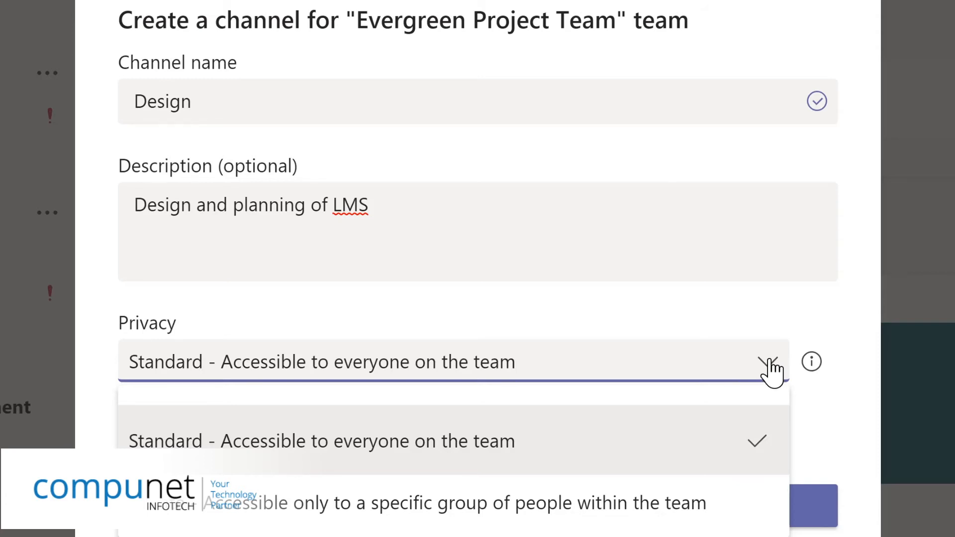
left_click(728, 311)
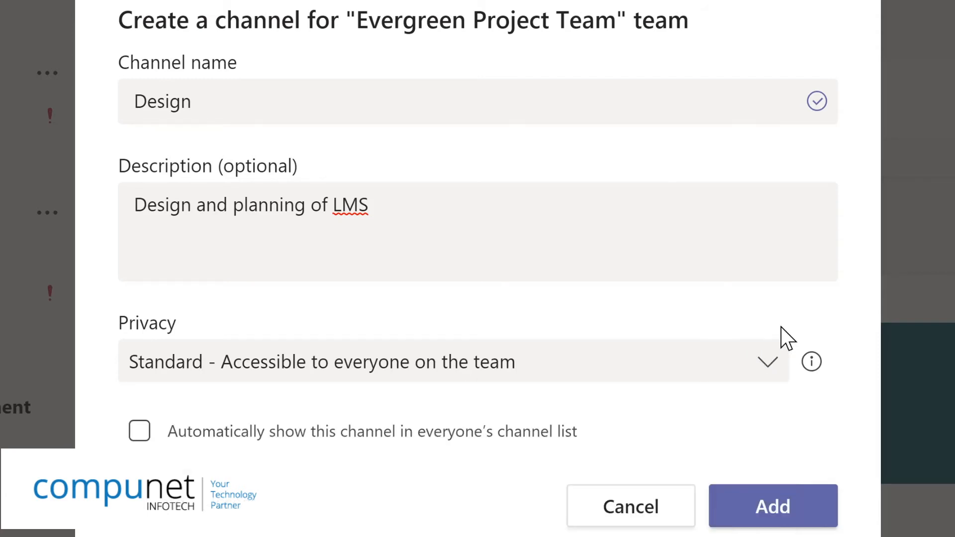
left_click(140, 431)
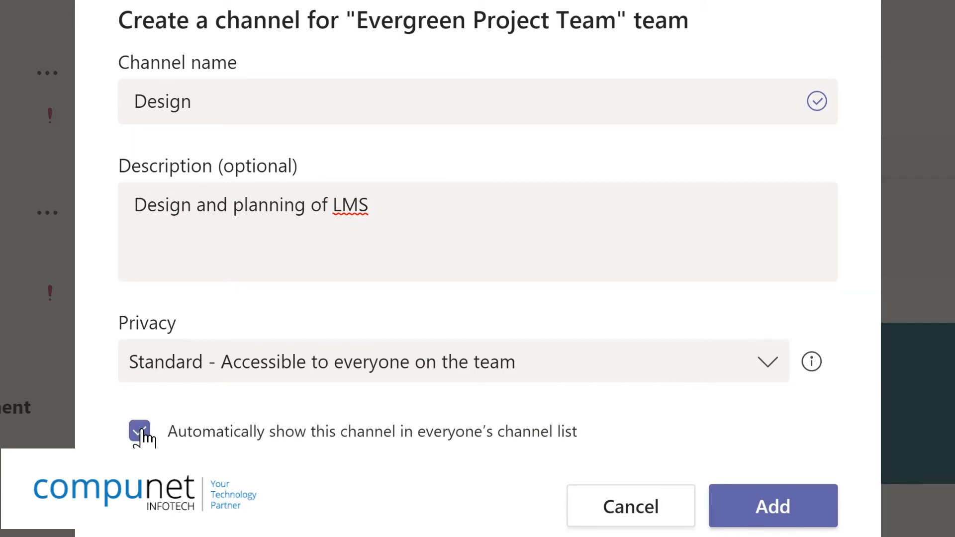
left_click(782, 502)
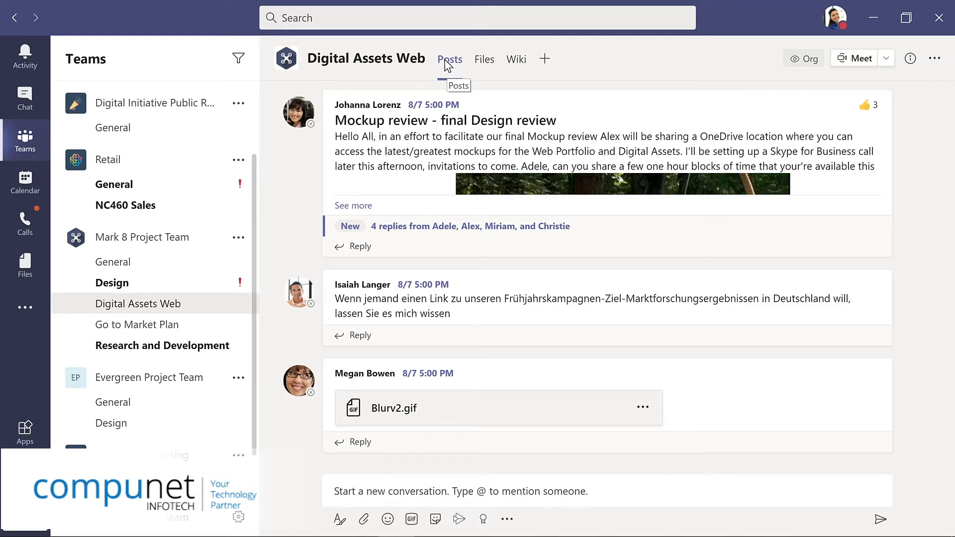
Examine the Digital Assets Web channel's files, including the ways to open Product Launch.pptx, and its wiki
left_click(487, 62)
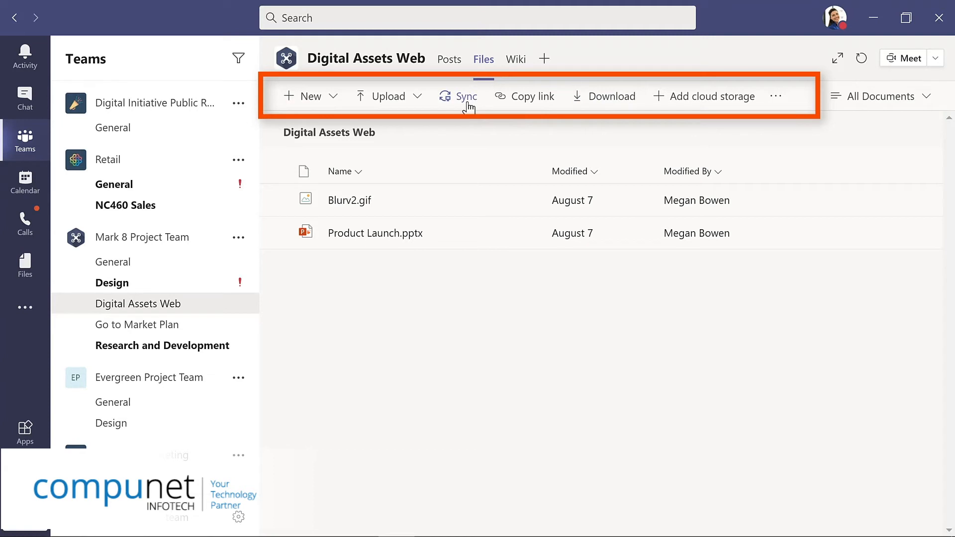
left_click(523, 234)
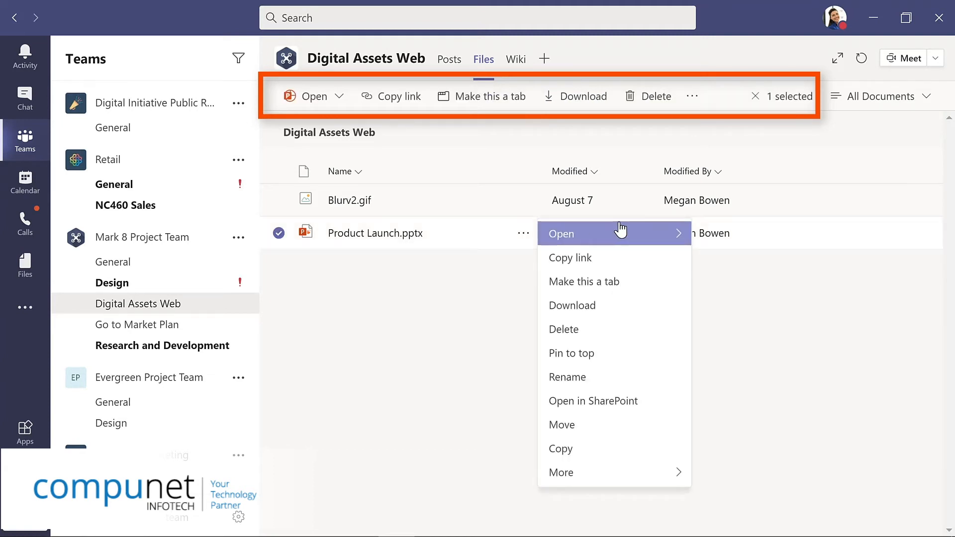
mouse_move(677, 239)
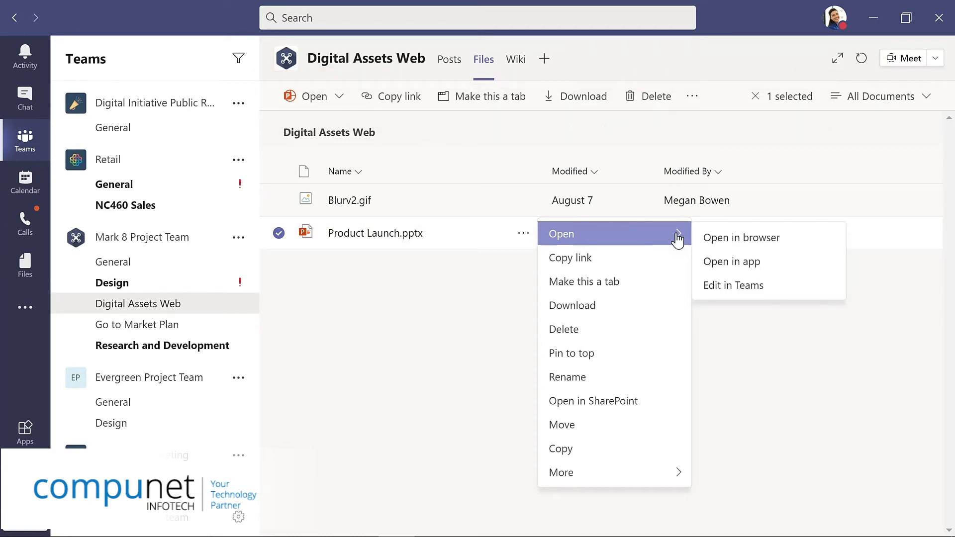
left_click(513, 131)
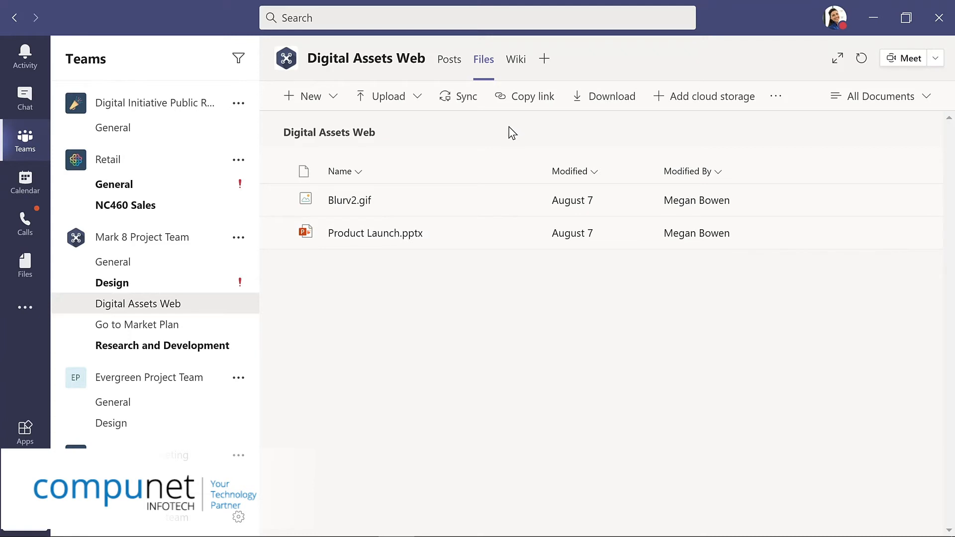
left_click(515, 63)
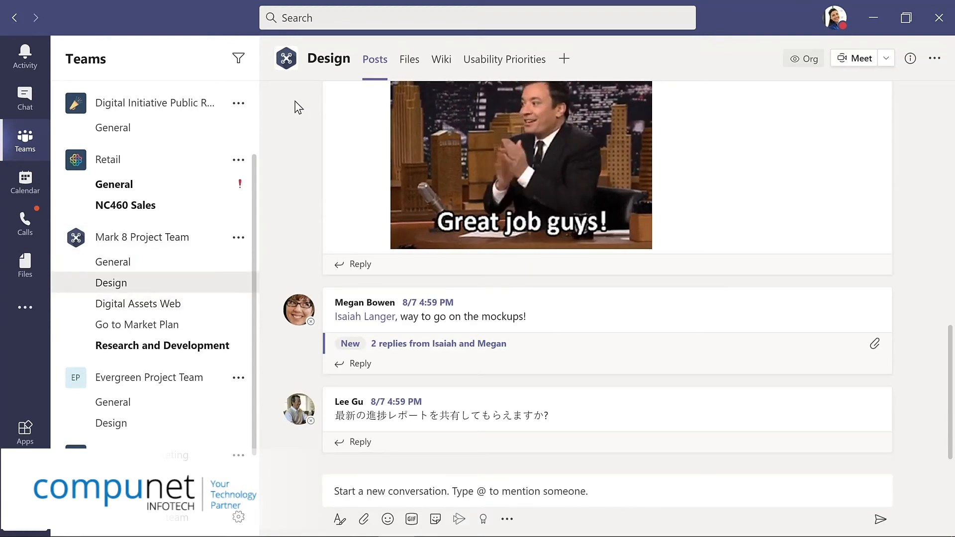
View the Usability Priorities document in the Mark 8 Project Team's Design channel and the choices for adding another tab
left_click(503, 62)
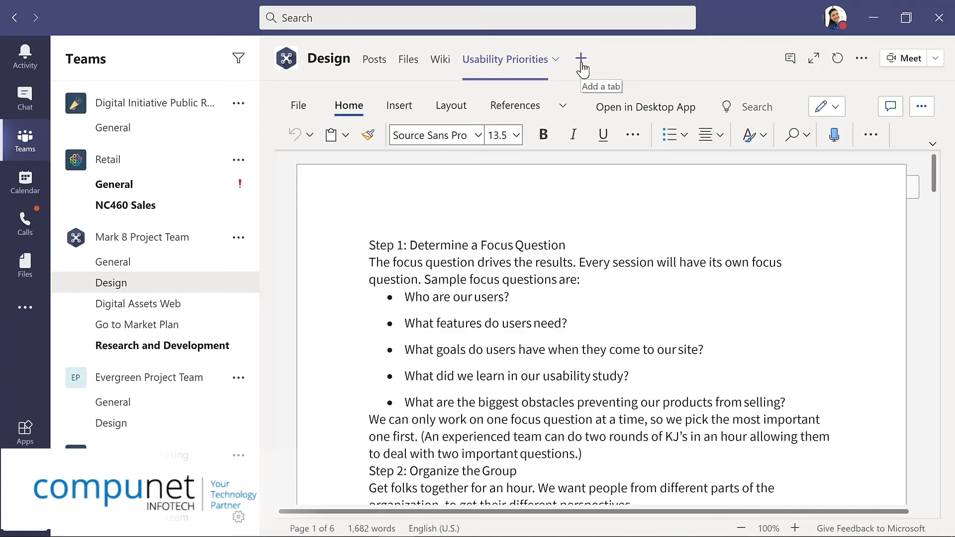
left_click(580, 63)
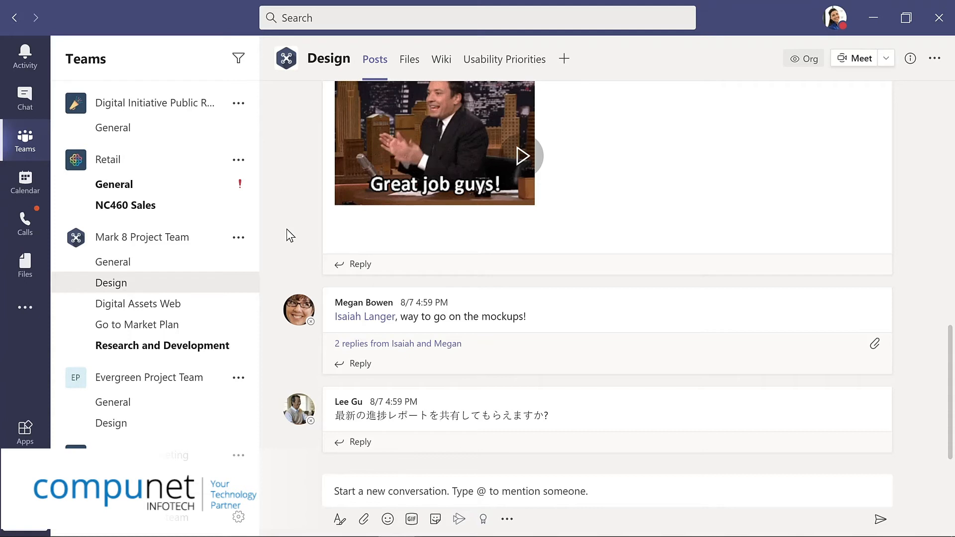
Reply "Great job with a tight deadline!" to the Design channel post praising the mockups
left_click(359, 365)
type("Great job with")
type("a ")
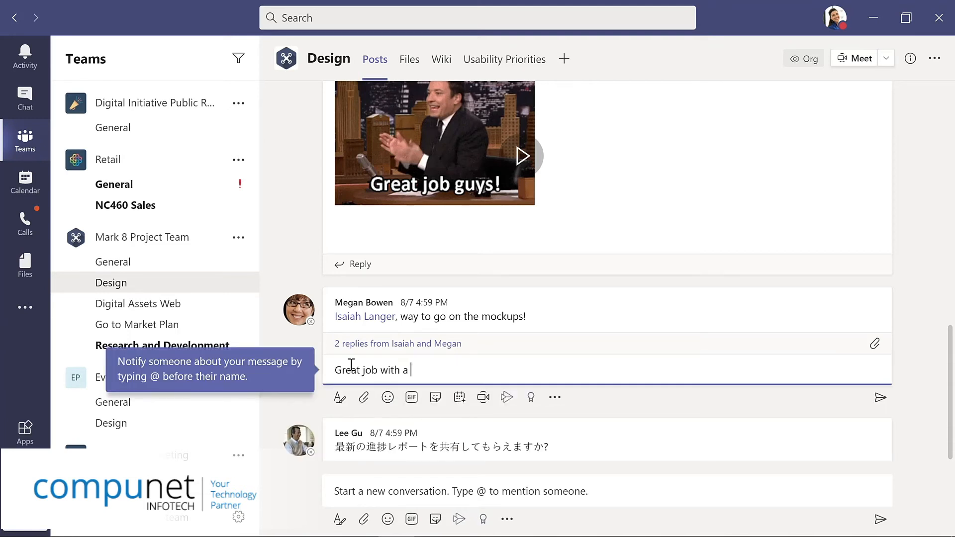
type("tight deadline!")
key("Return")
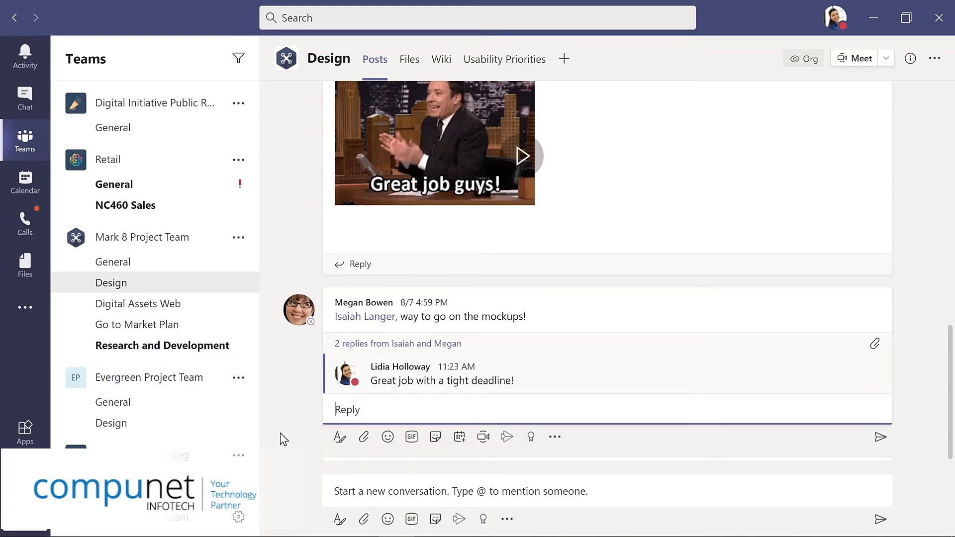
Start a new conversation in the Design channel and attach Contoso Marketing Principles-2021.pptx from the computer
left_click(344, 493)
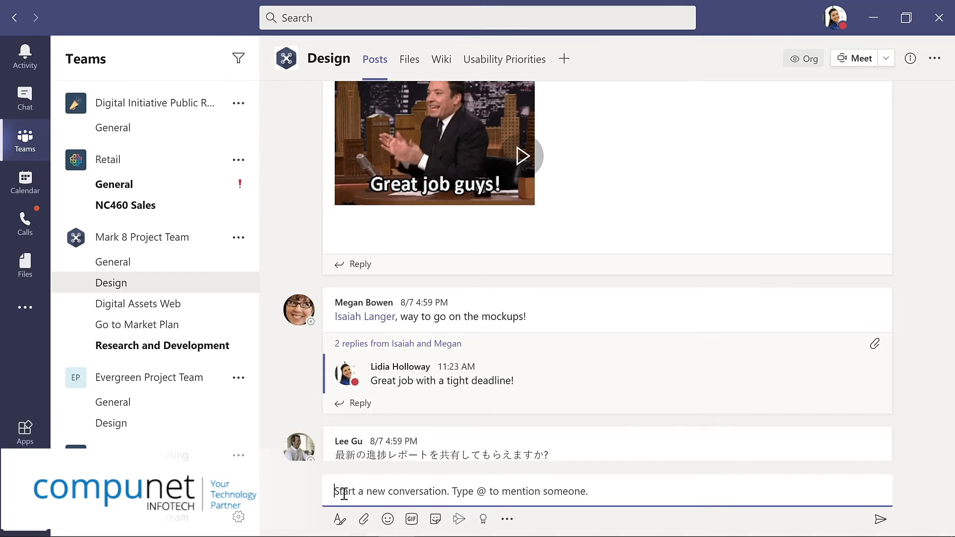
left_click(364, 522)
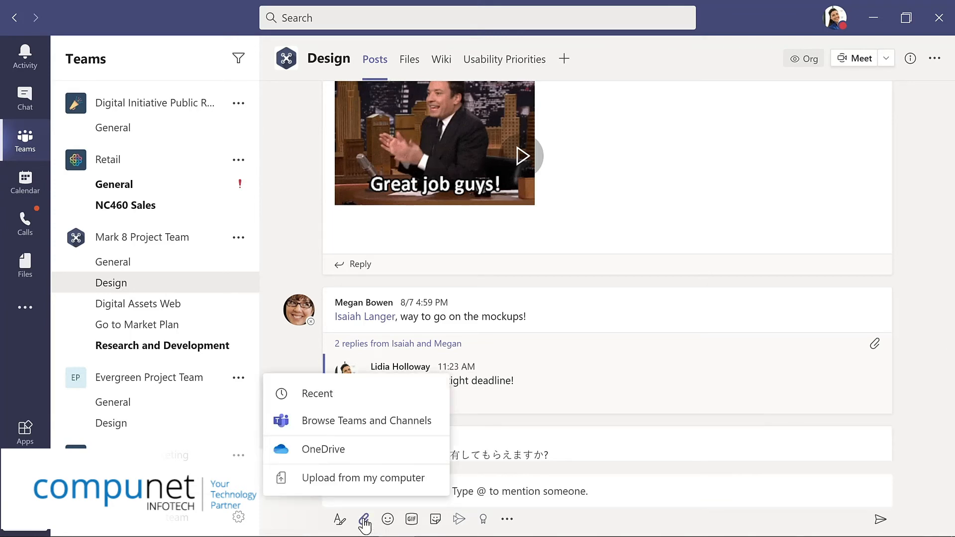
left_click(362, 478)
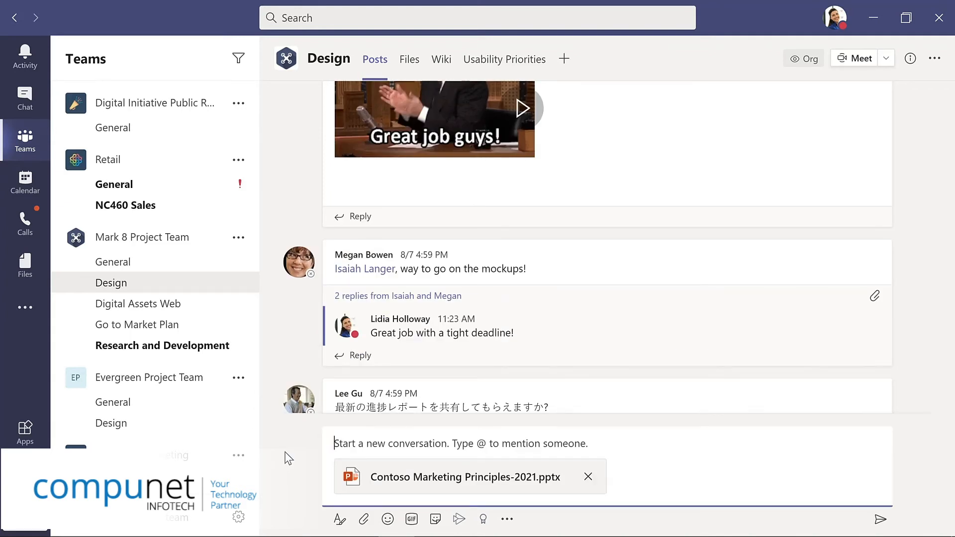
Mention the Design channel in the message, add ", please review this presentation for our upcoming meeting." and send it
type("@")
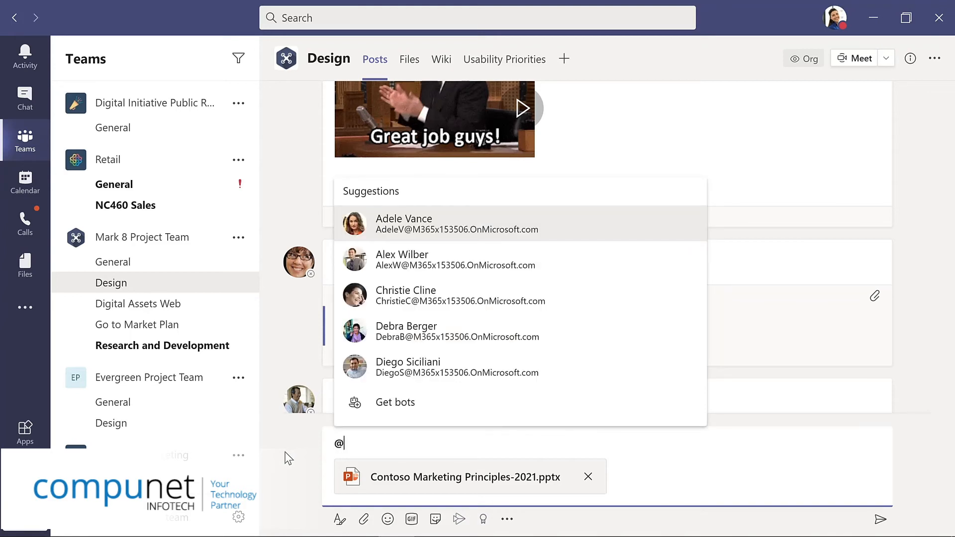
type("chann")
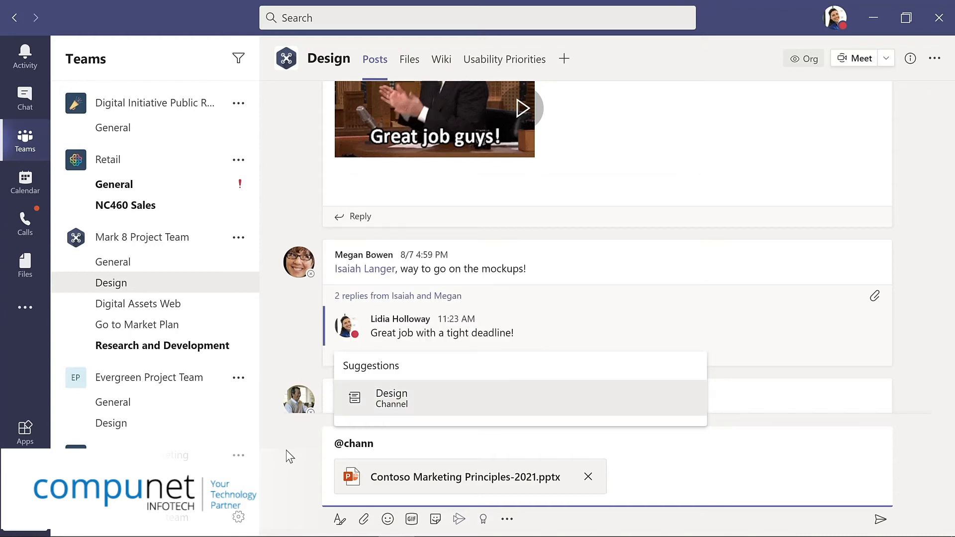
left_click(401, 405)
type(", please review this presentation for our upcoming meeting.")
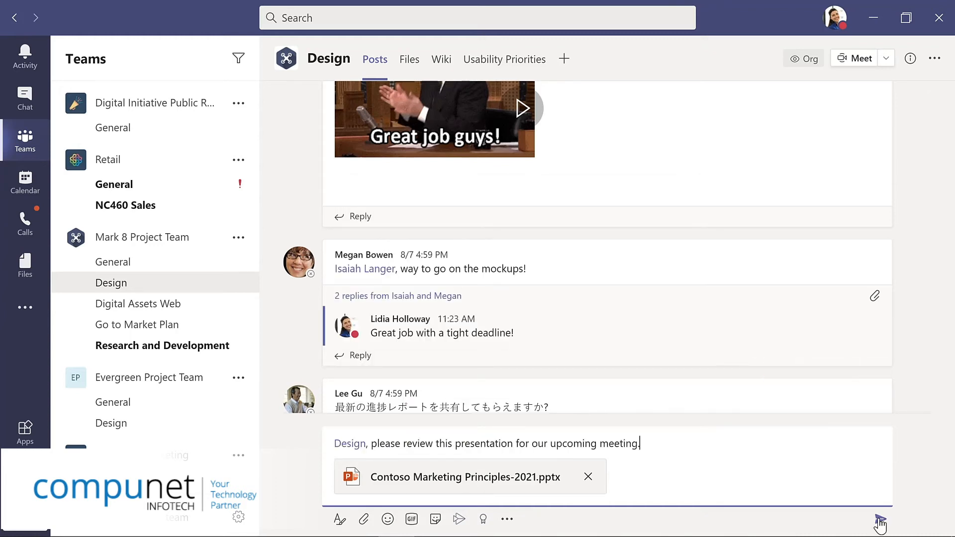
left_click(879, 520)
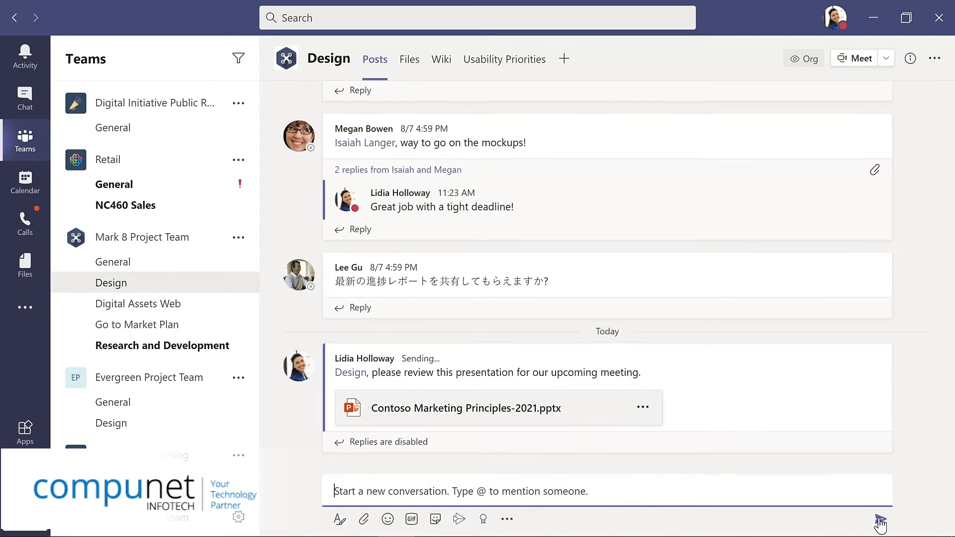
Add a heart reaction to the post praising the mockups and look over its other message options
mouse_move(720, 140)
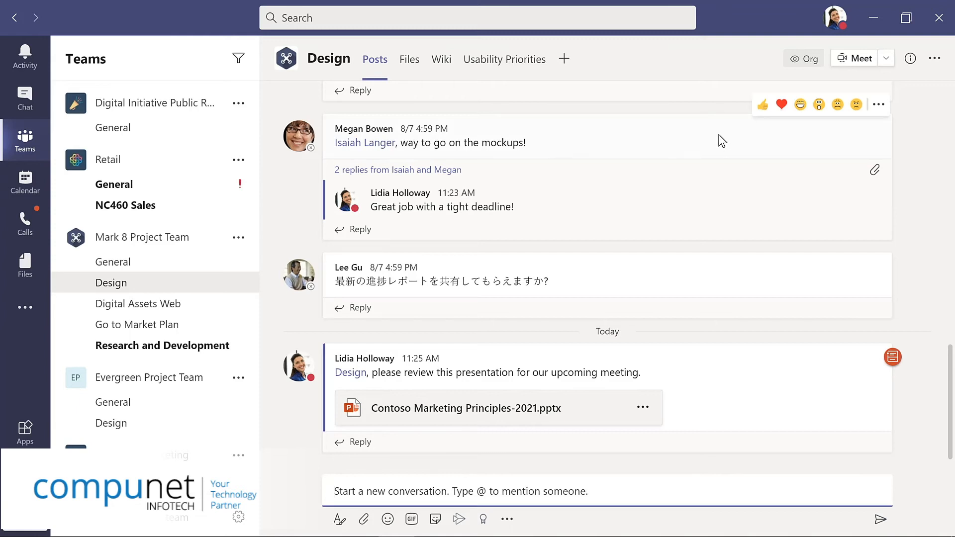
left_click(781, 105)
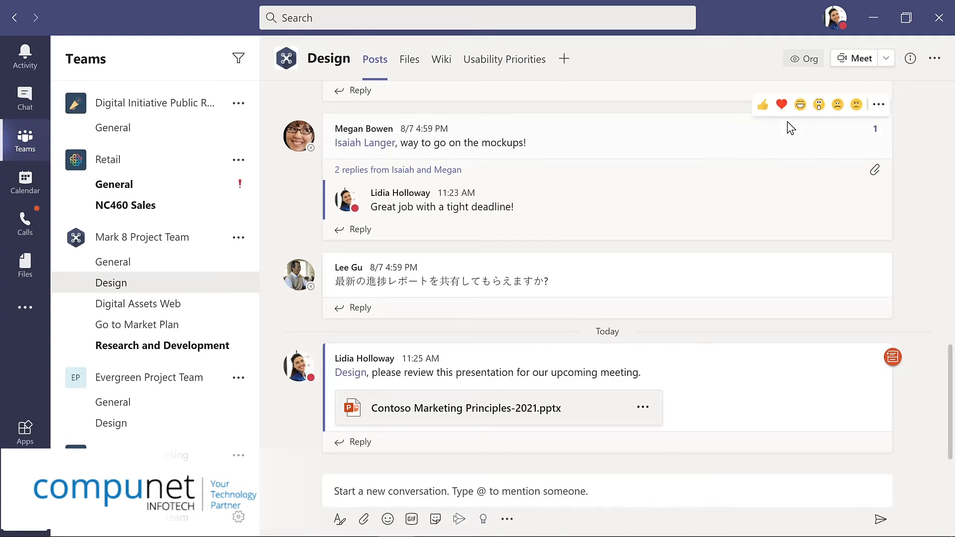
left_click(878, 106)
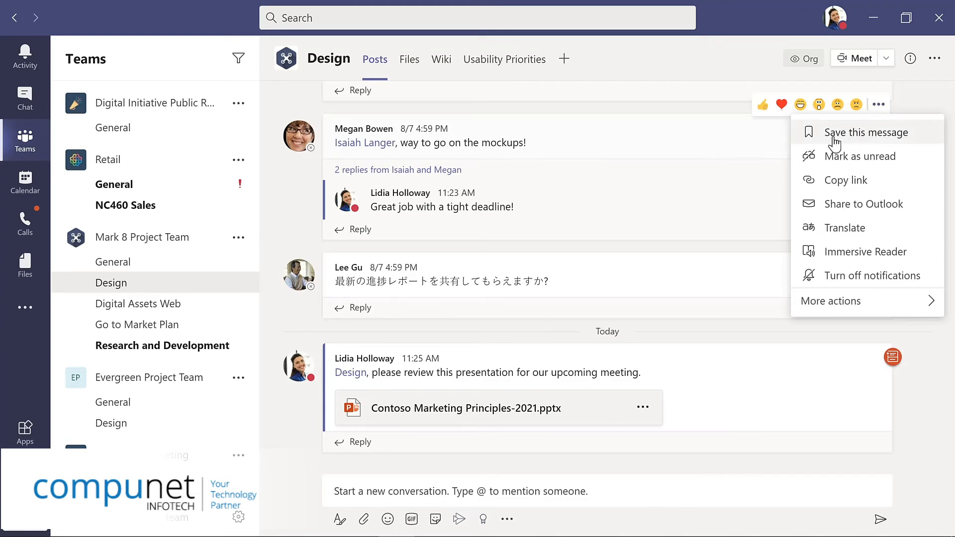
left_click(732, 143)
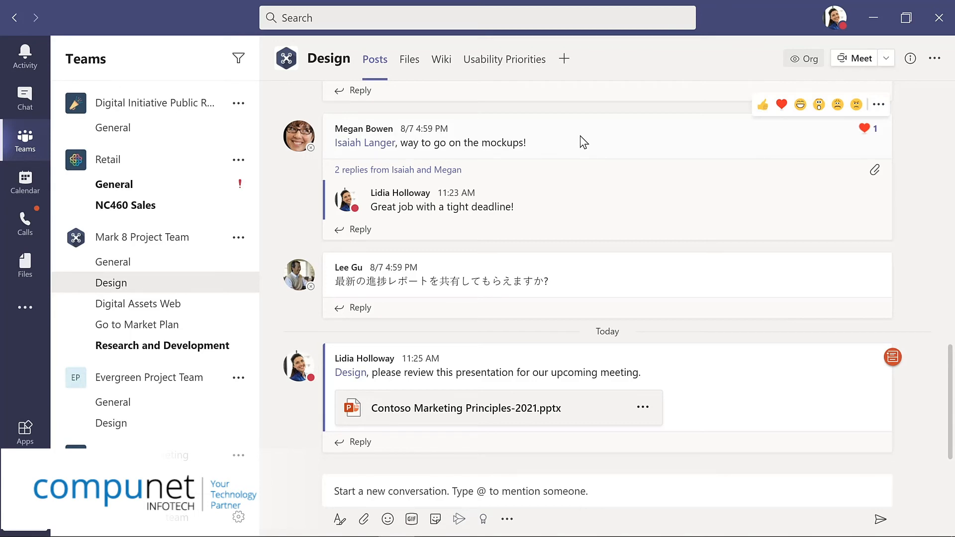
Start a private chat with the IT Admin and send "What's the update on the new laptops for my project team?"
left_click(24, 97)
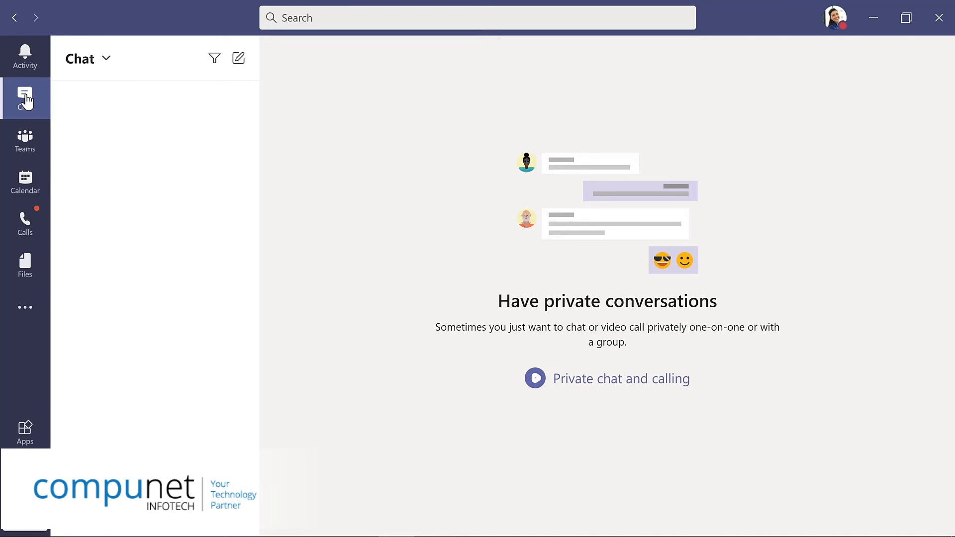
left_click(240, 60)
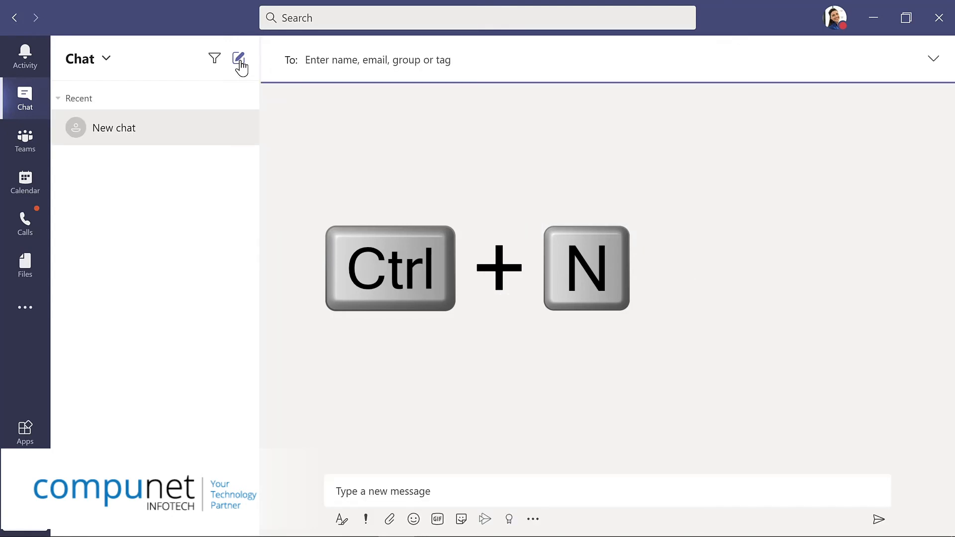
type("all")
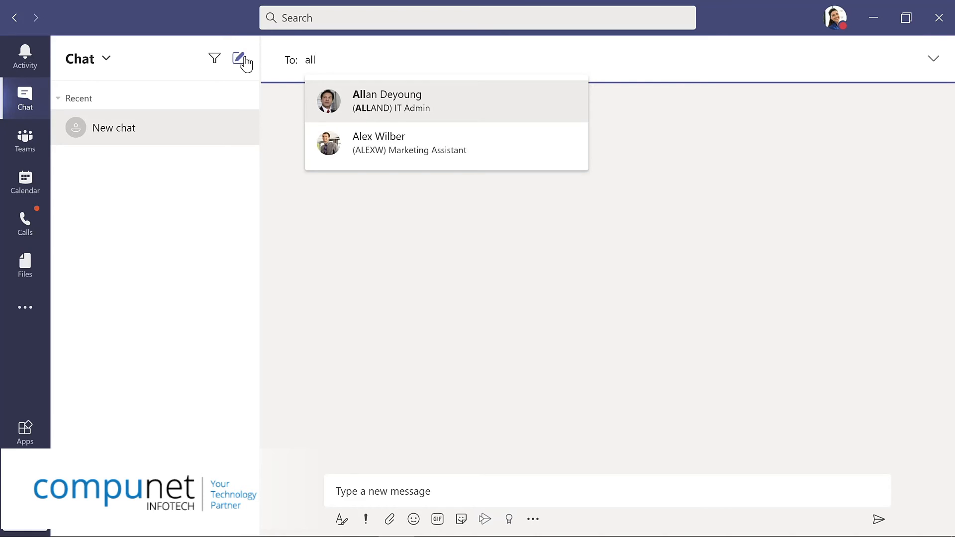
key("Return")
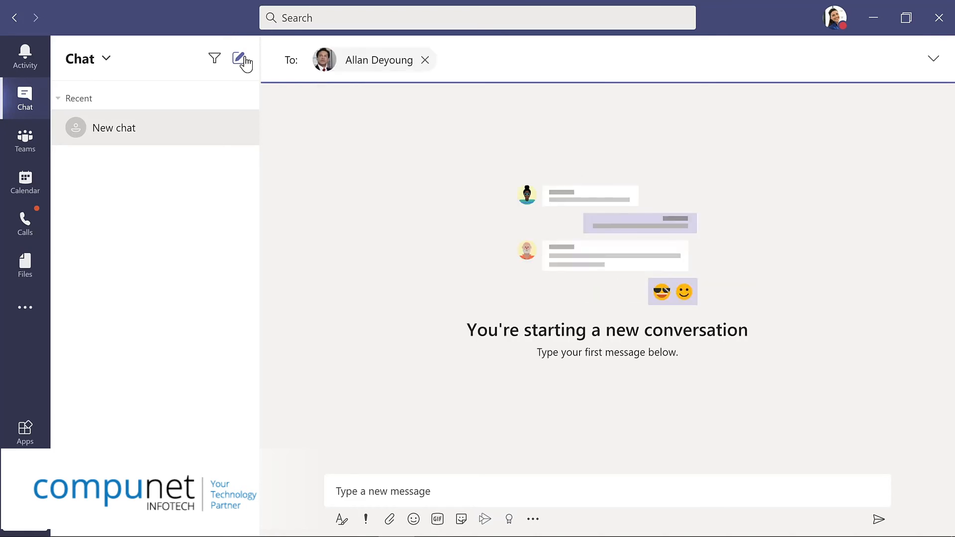
left_click(381, 479)
type("What's the update on the new laptops for my project team?")
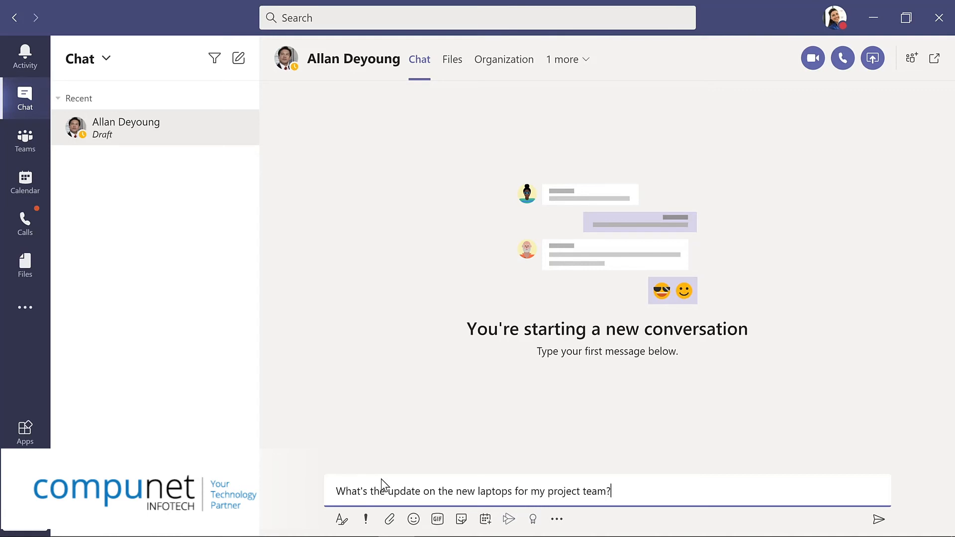
key("Return")
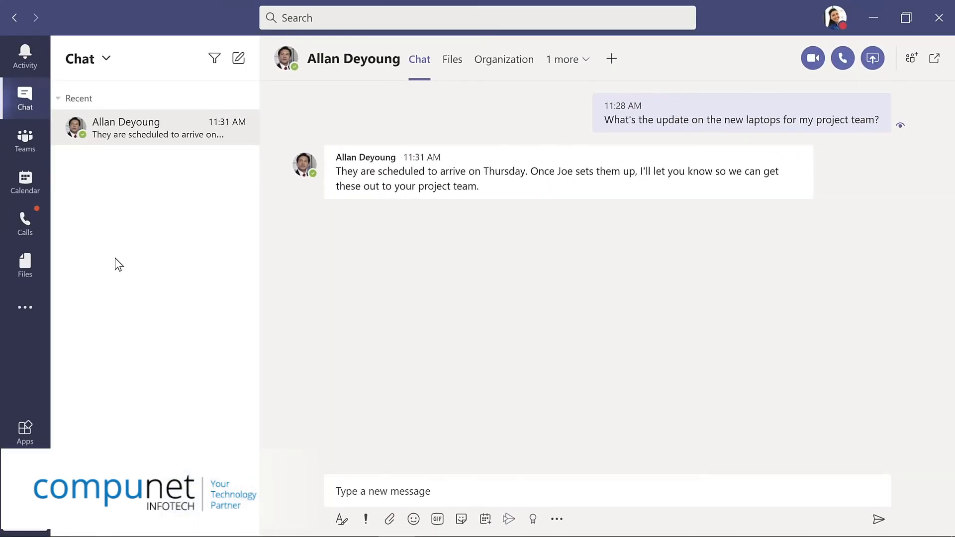
Reply in the private chat with a celebration GIF found with "yay" and the text "Thanks so much!"
left_click(438, 519)
type("yay")
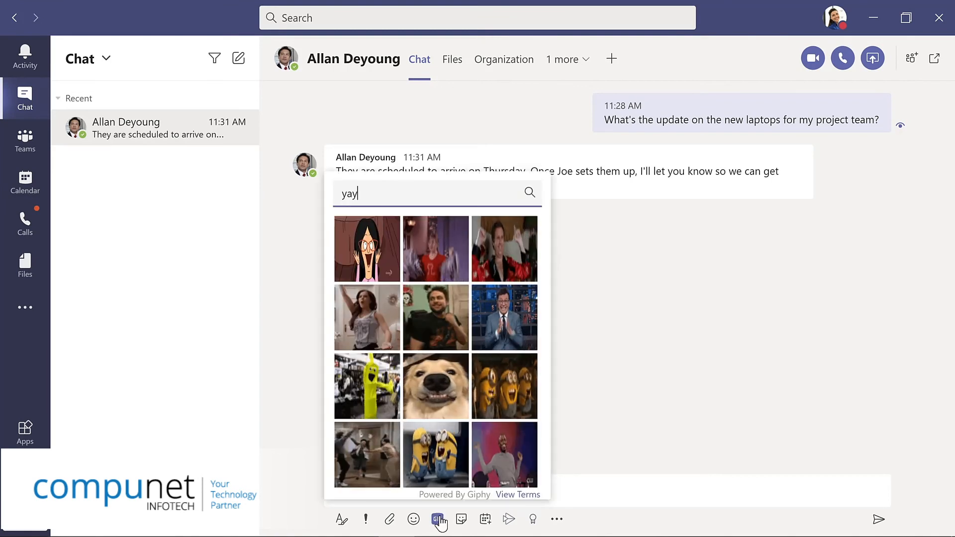
left_click(364, 453)
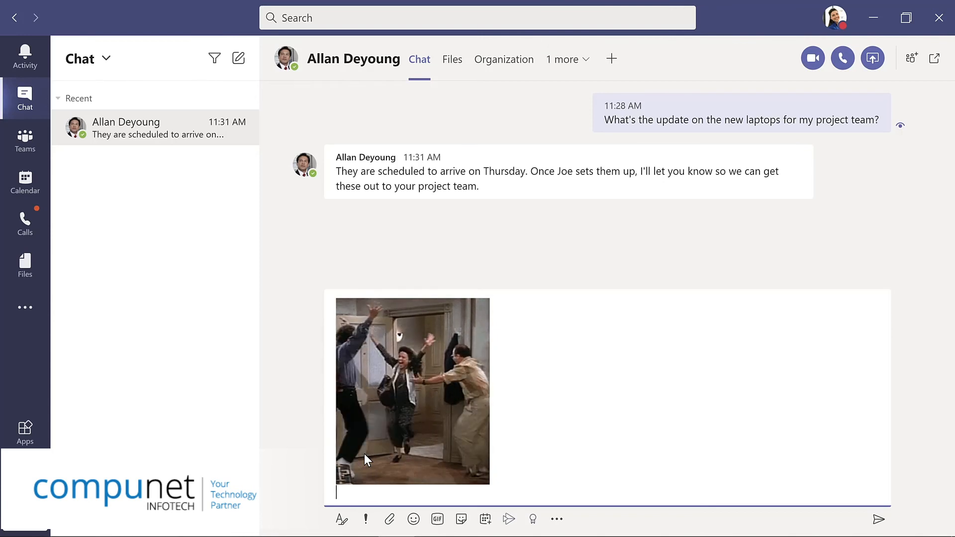
type("Thanks")
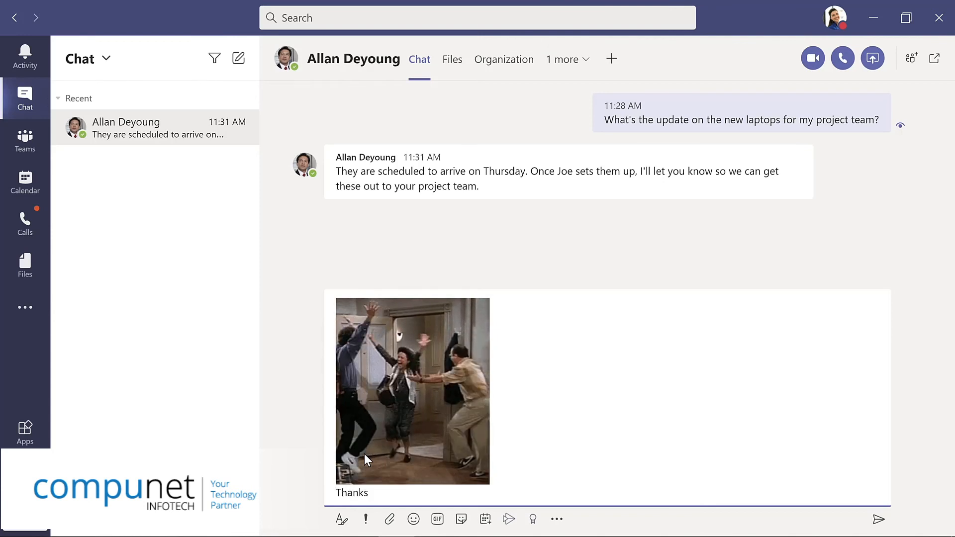
type(" so muc")
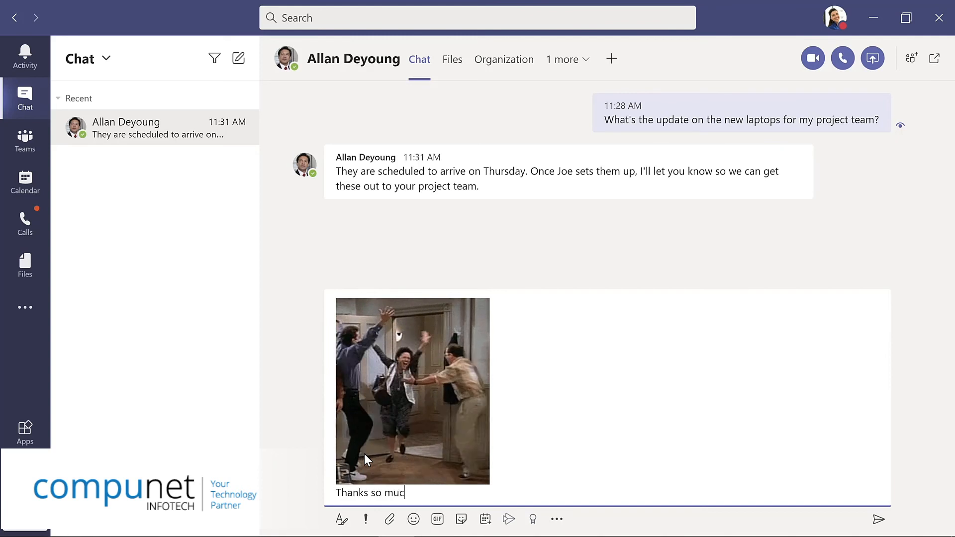
type("h!")
key("Return")
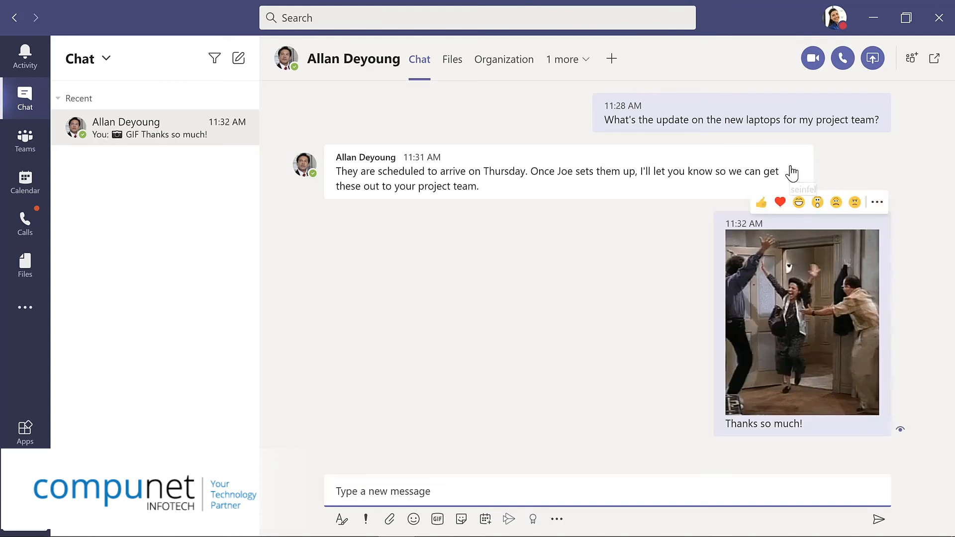
Add a laugh reaction to the reply about the laptop arrival and pin the chat in the chat list
mouse_move(782, 170)
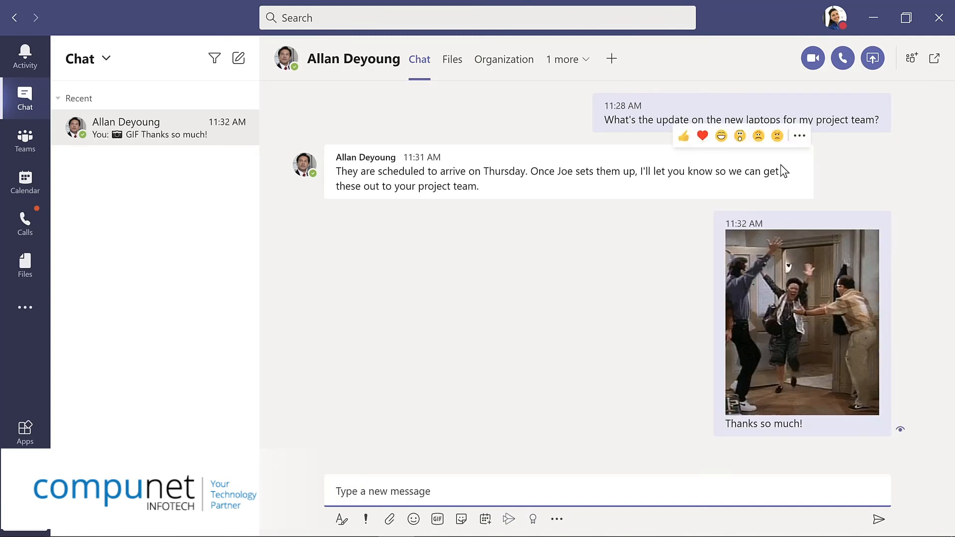
left_click(720, 136)
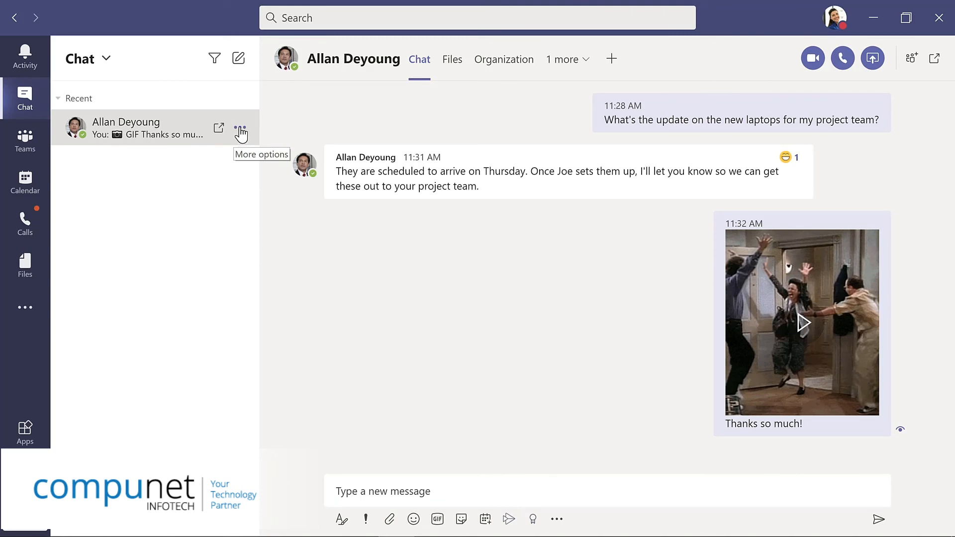
left_click(240, 130)
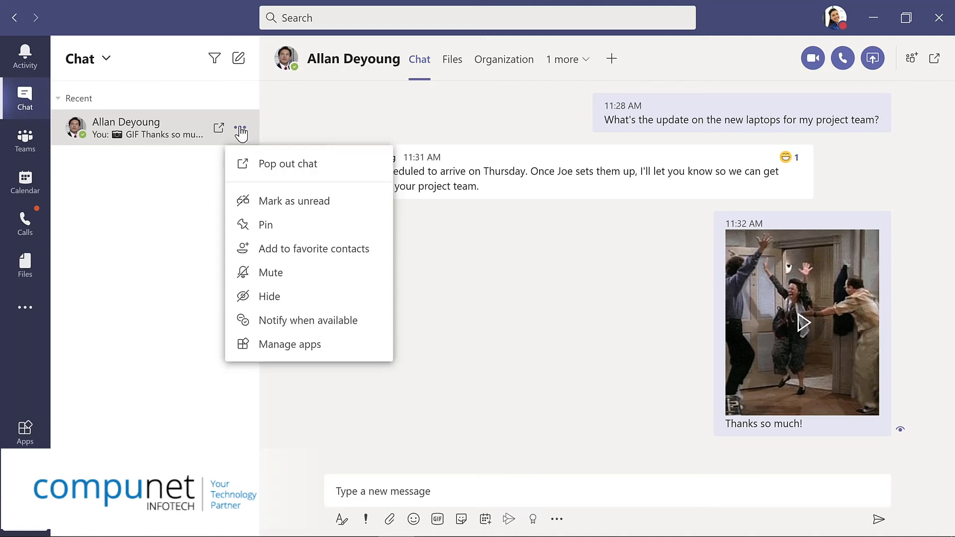
left_click(261, 226)
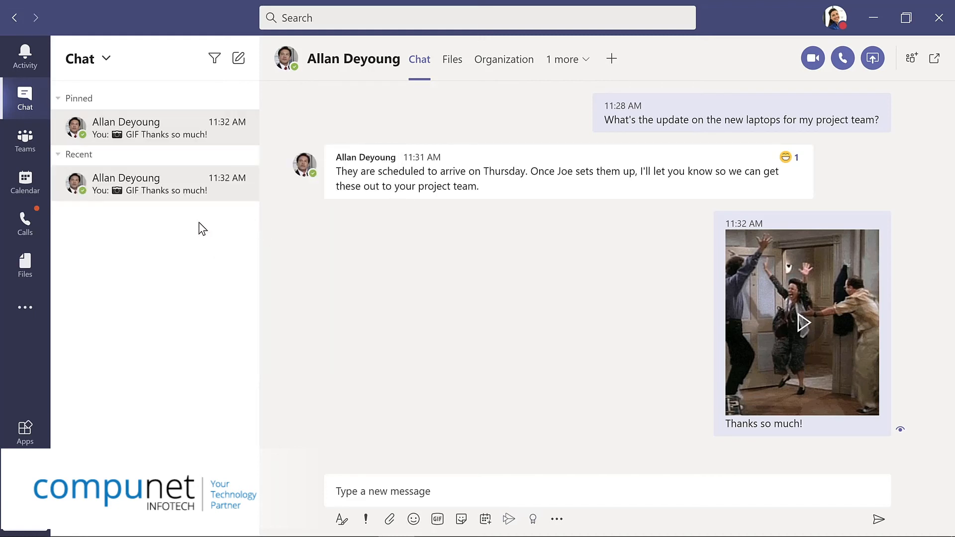
Look over the calendar in the full Week view and return it to the Work week view
left_click(25, 182)
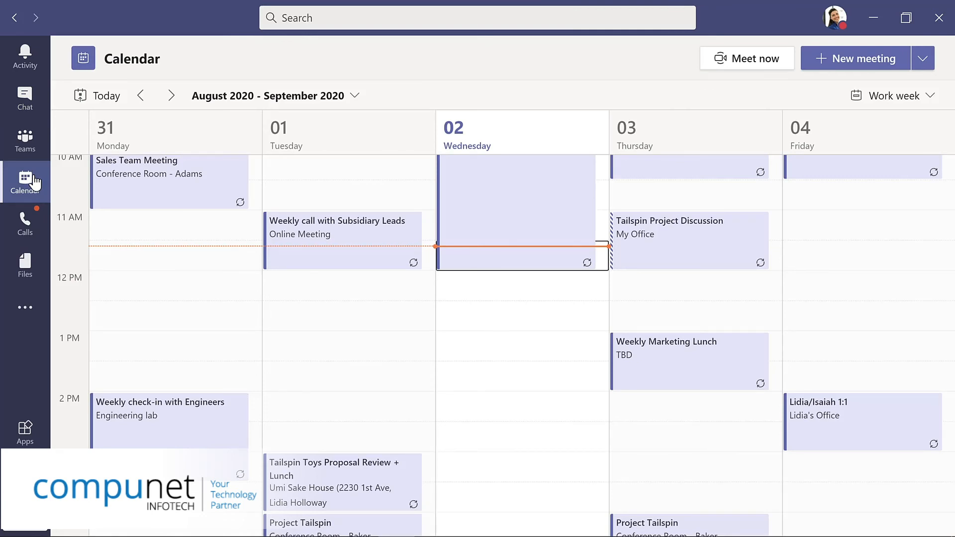
left_click(926, 99)
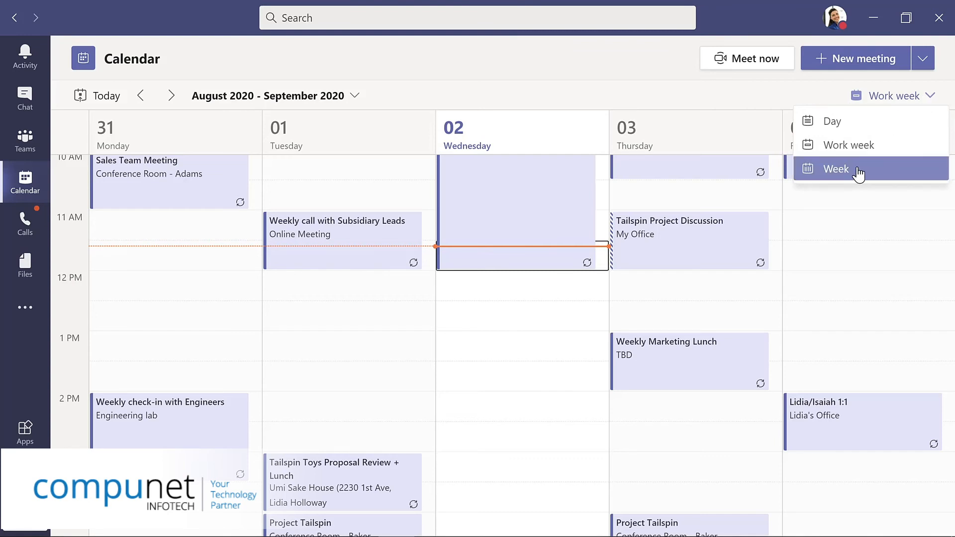
left_click(856, 171)
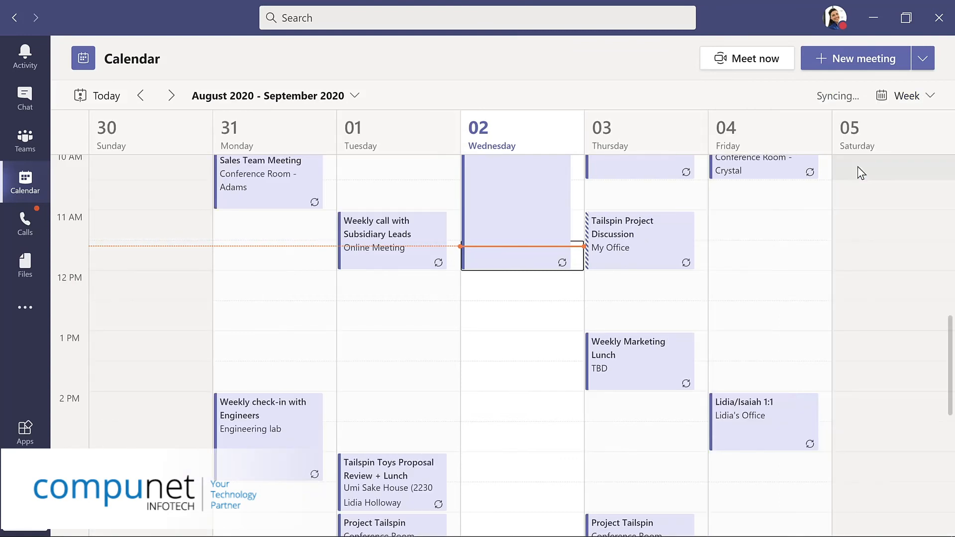
left_click(927, 99)
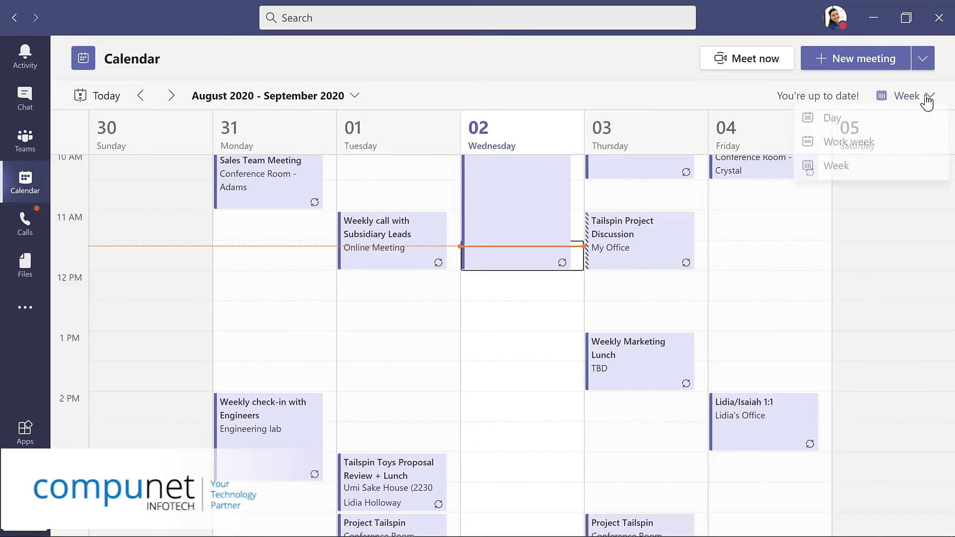
left_click(881, 147)
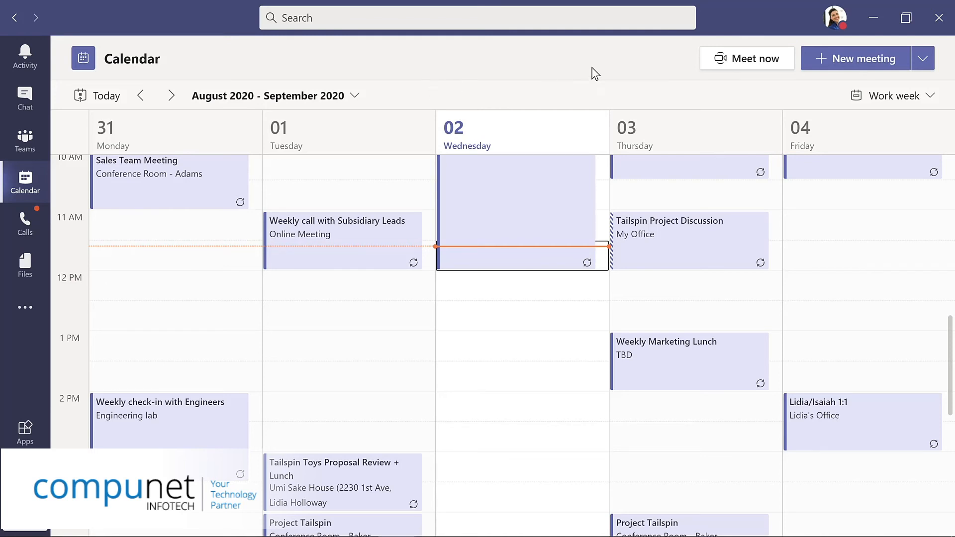
Create a new meeting titled "Evergreen Design Meeting" and add the four team members as required attendees
left_click(844, 57)
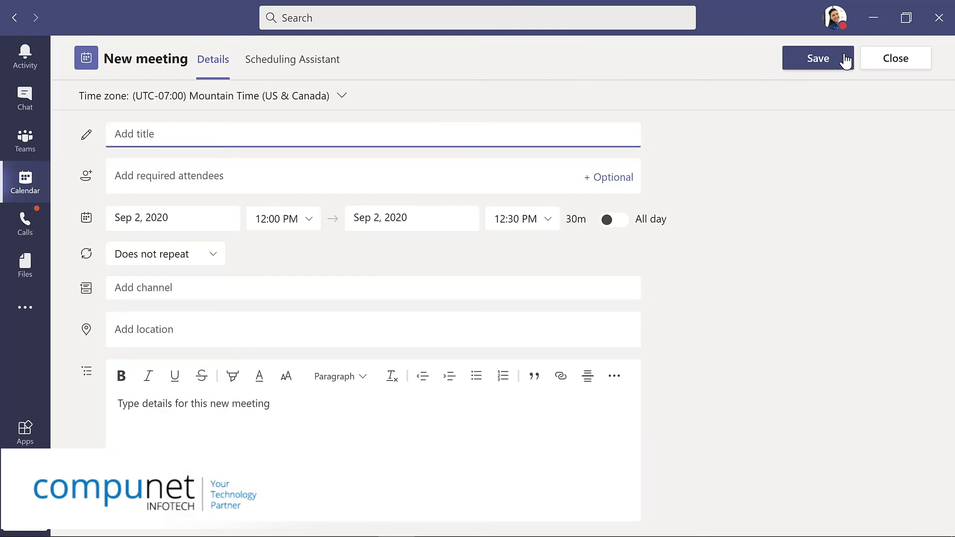
type("Evergreen Design Meeting")
left_click(234, 174)
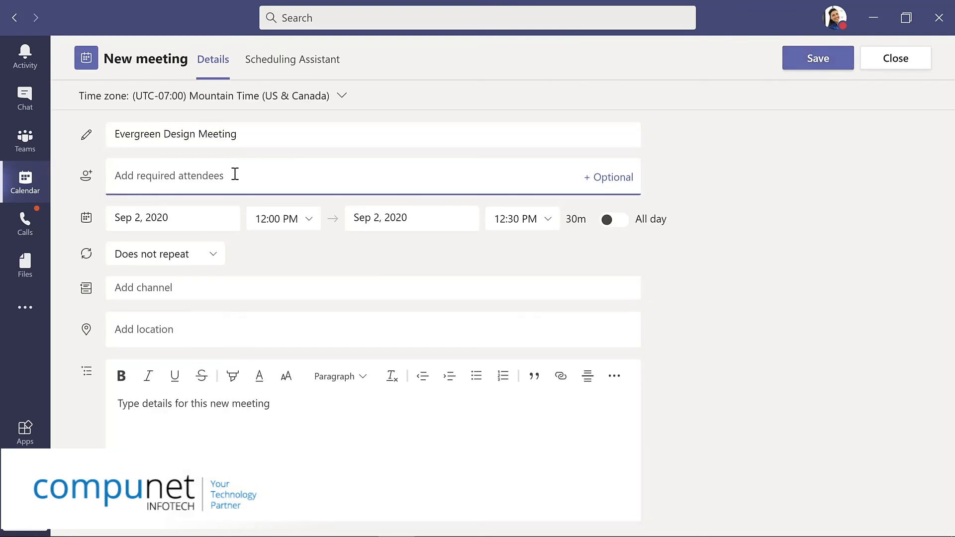
type("lynn")
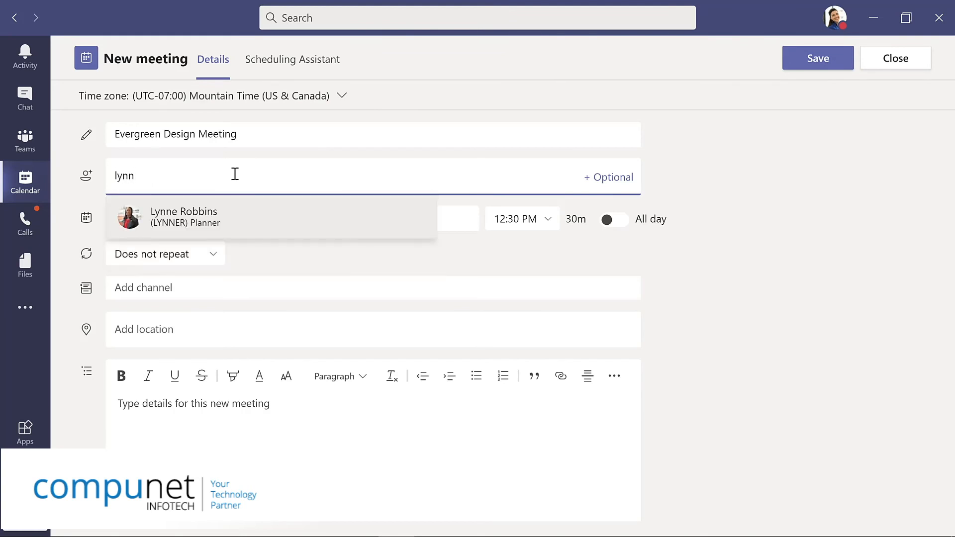
key("Return")
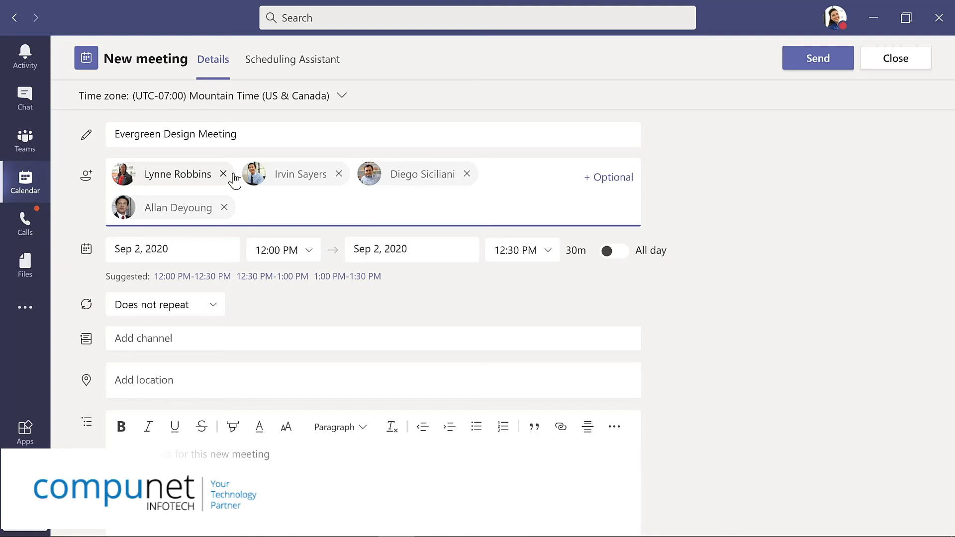
Schedule the meeting for Sep 8, 2020 and extend it to 1:00 PM after checking attendee availability in the Scheduling Assistant
left_click(202, 245)
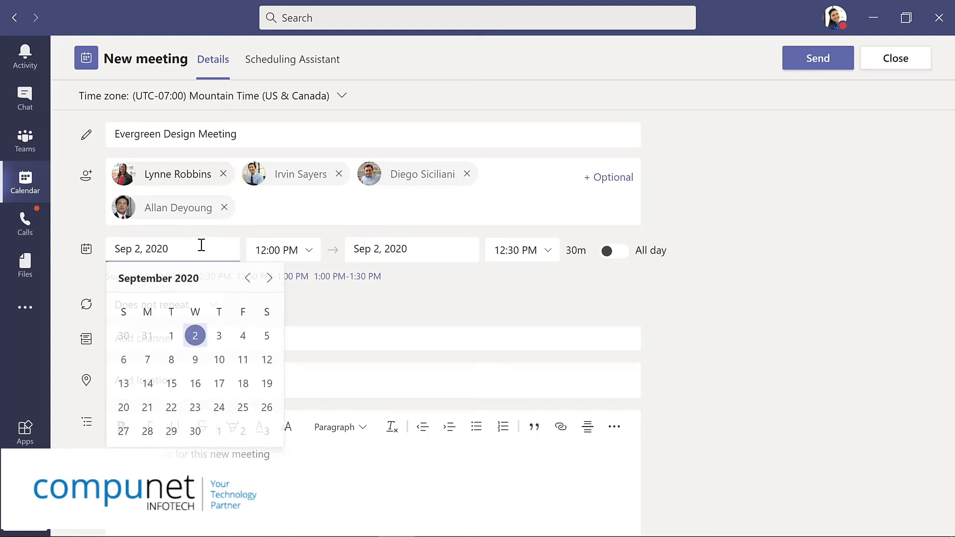
left_click(171, 361)
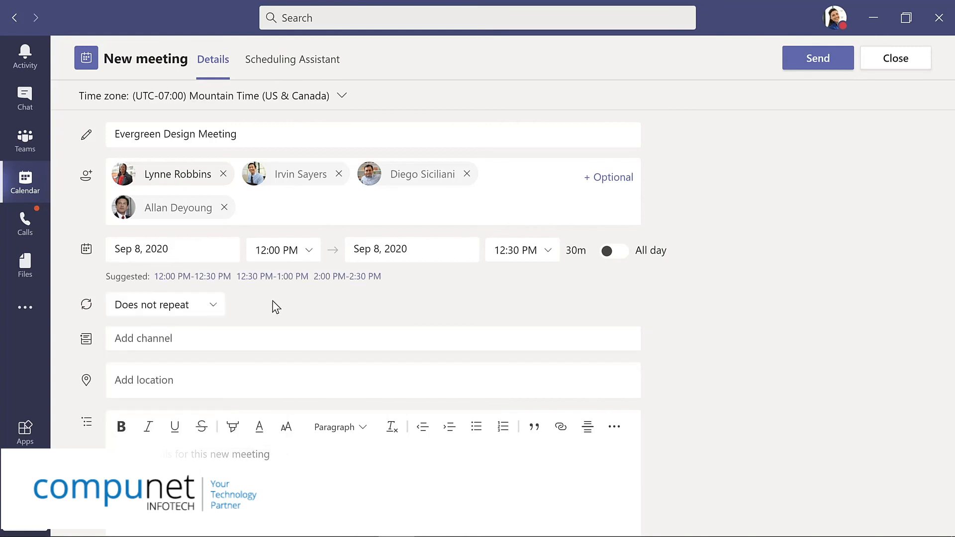
left_click(280, 62)
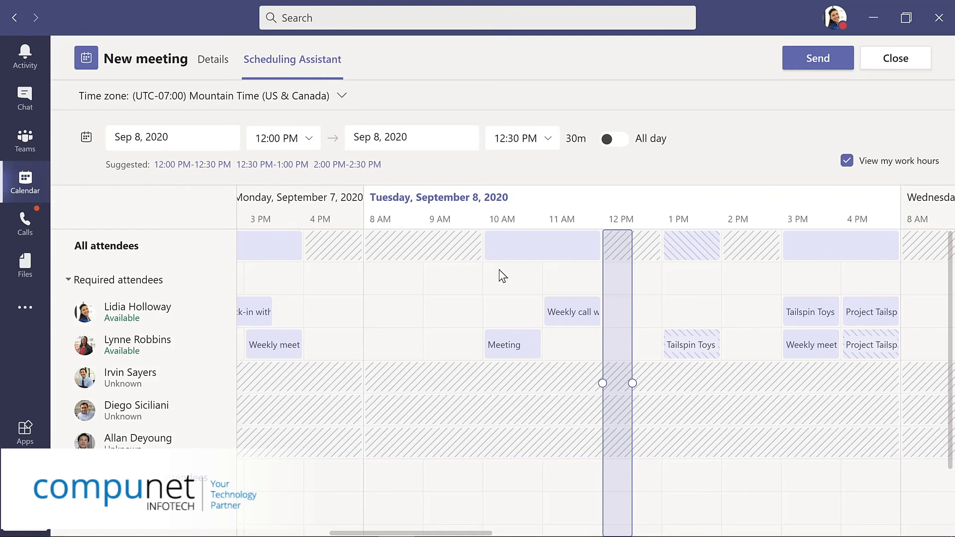
left_click_drag(632, 383, 665, 383)
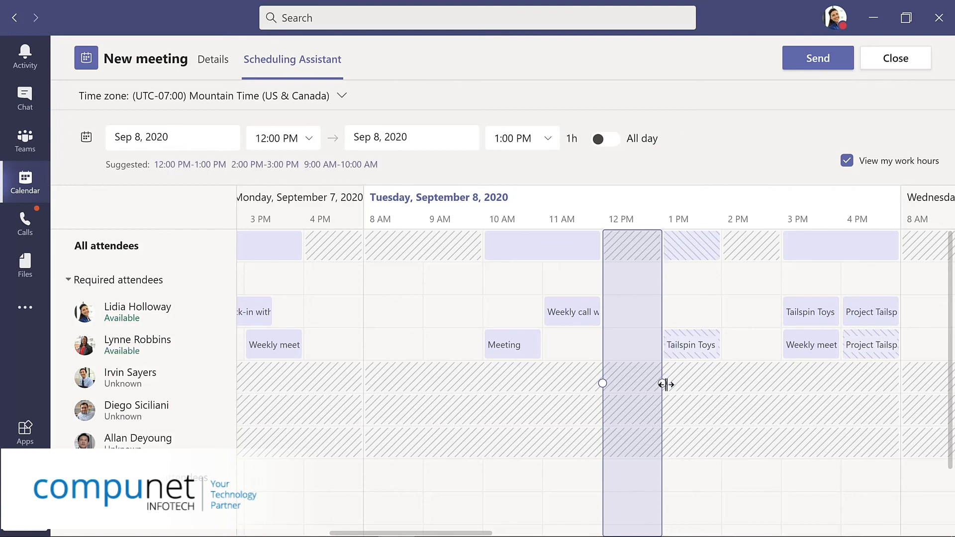
Assign the meeting to the Design channel of the Evergreen Project Team in its details
left_click(213, 62)
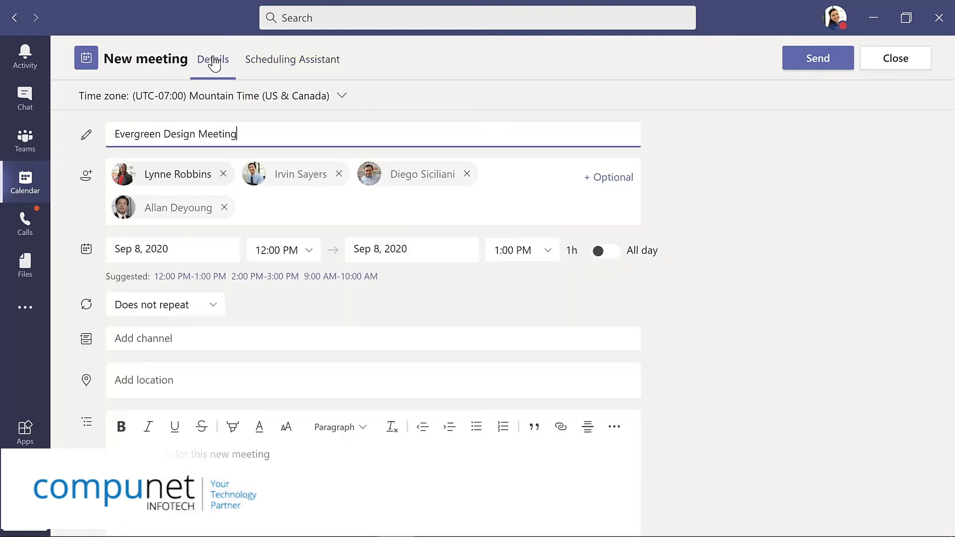
left_click(224, 339)
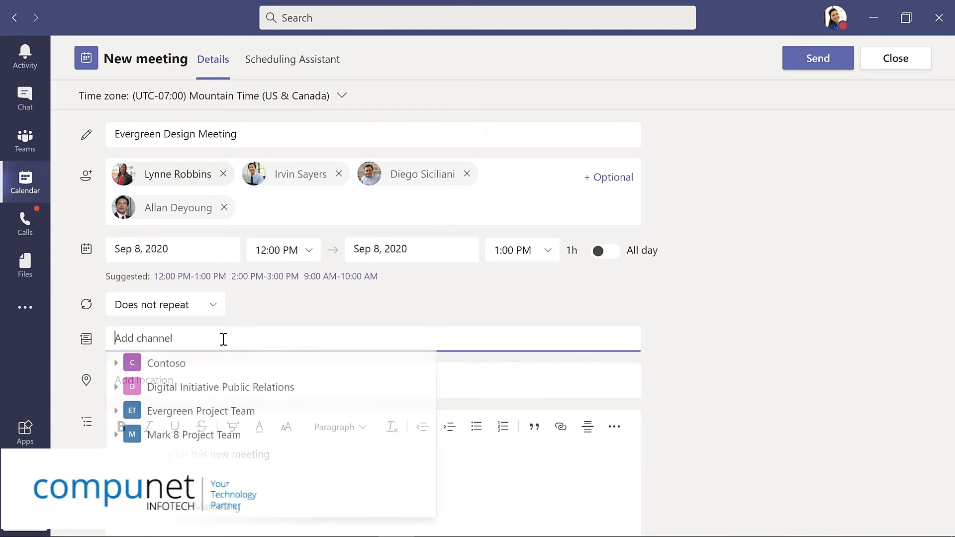
left_click(117, 413)
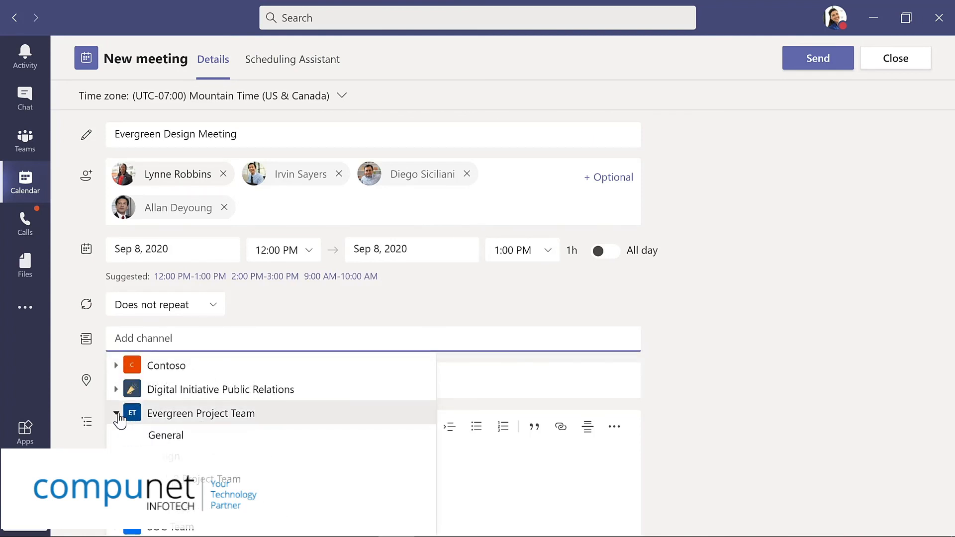
left_click(173, 460)
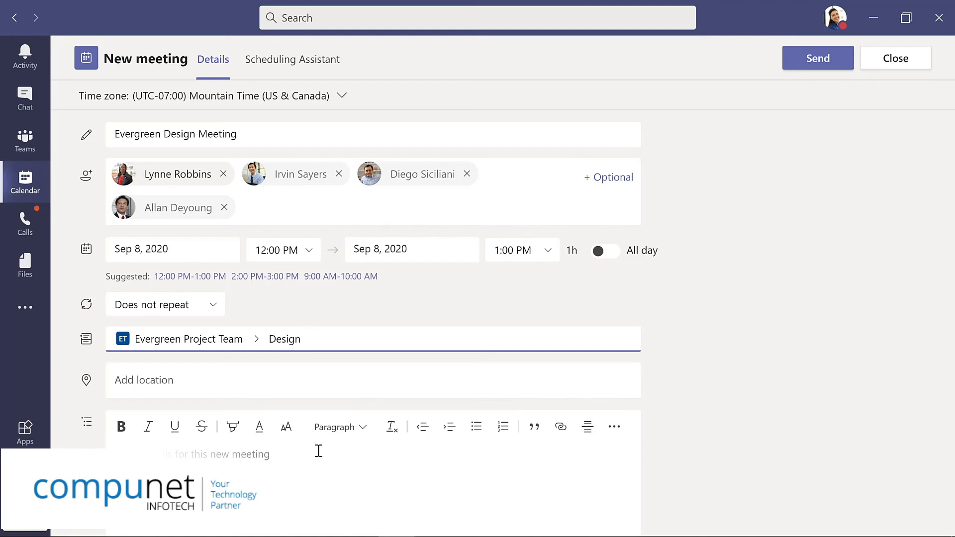
Enter "Weekly meeting for design team" as the meeting details and send the invitation
left_click(263, 455)
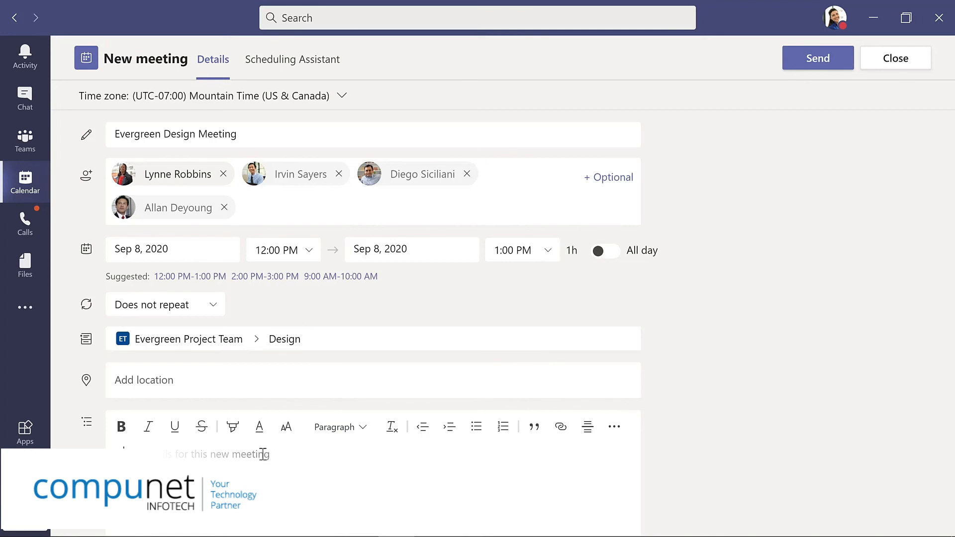
type("Weekly meeting for design team")
left_click(810, 61)
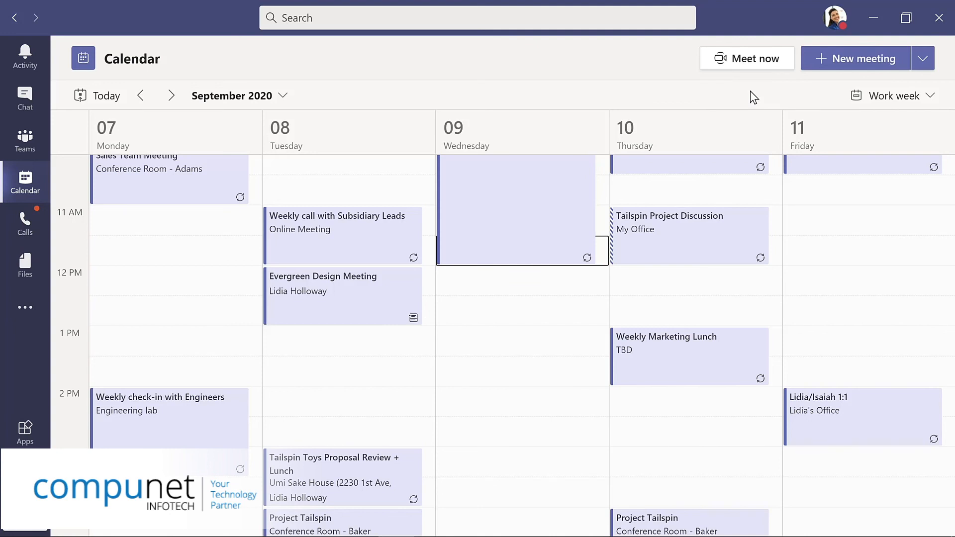
Start an instant meeting in the Design channel titled "Updates to planning document" and open its additional meeting options
left_click(28, 143)
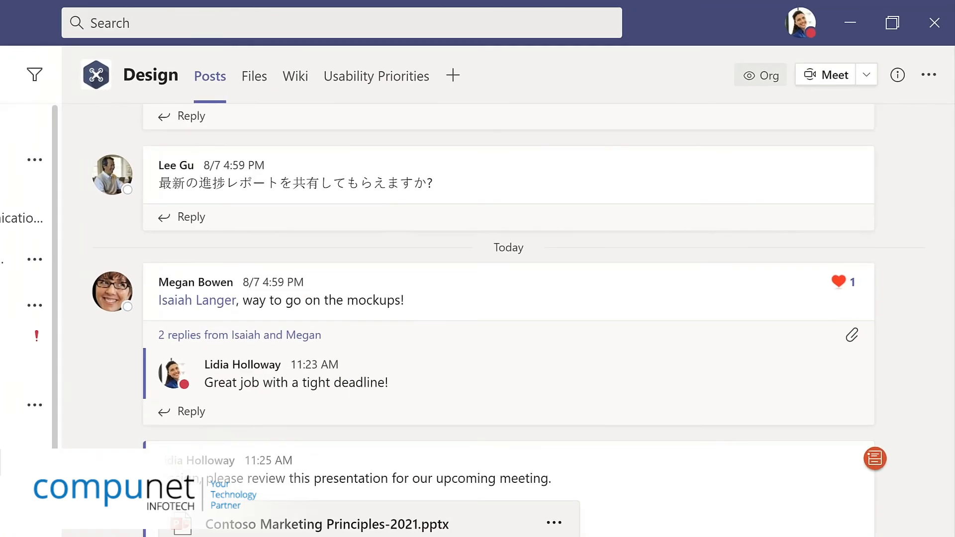
left_click(886, 58)
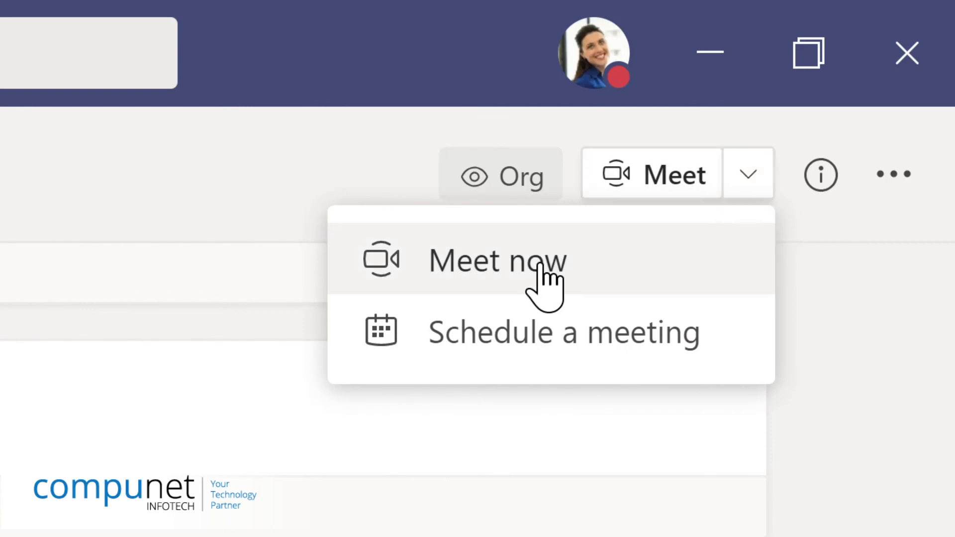
left_click(505, 262)
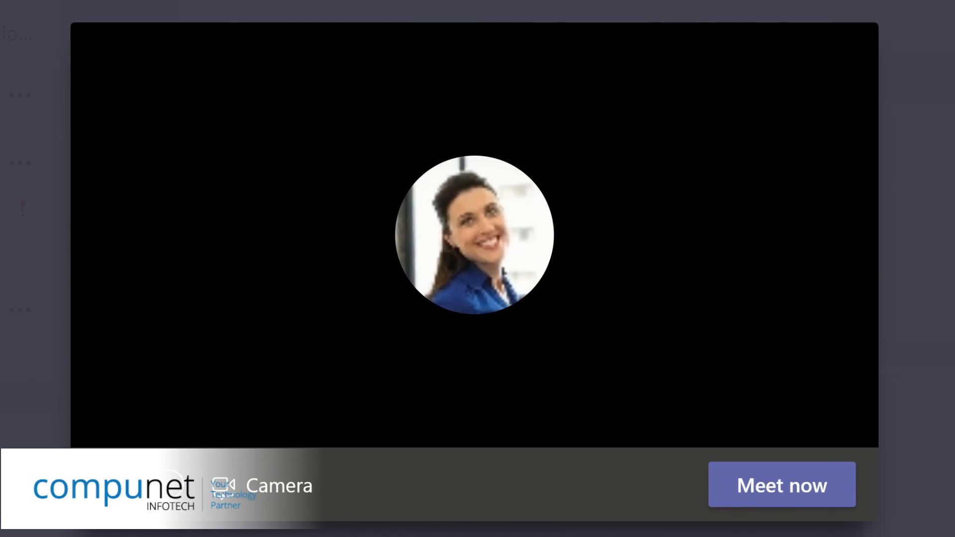
type("Updates ")
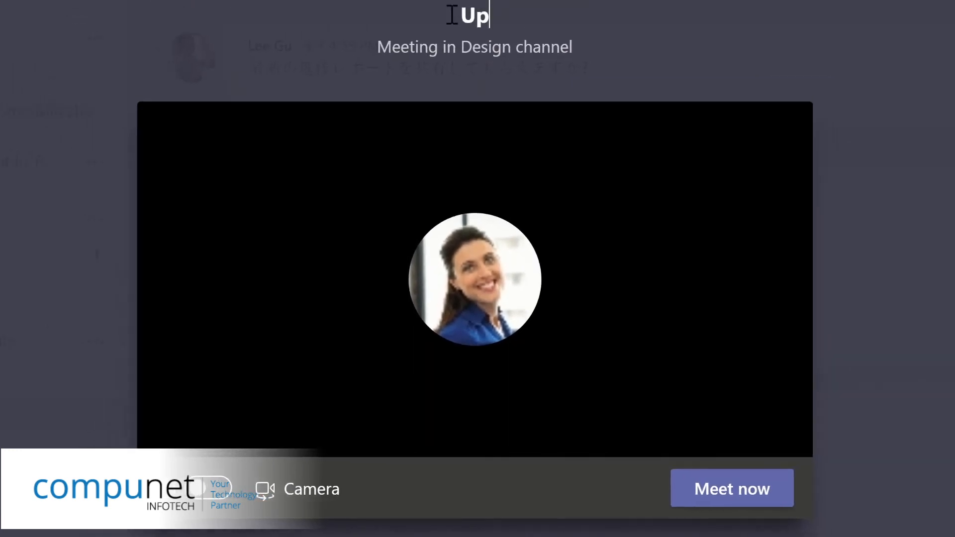
type("to planning document")
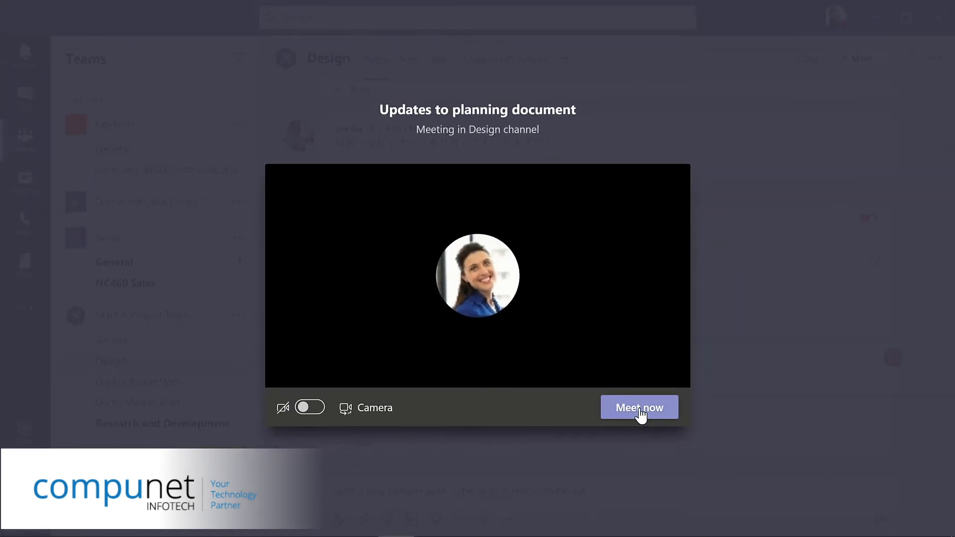
left_click(688, 460)
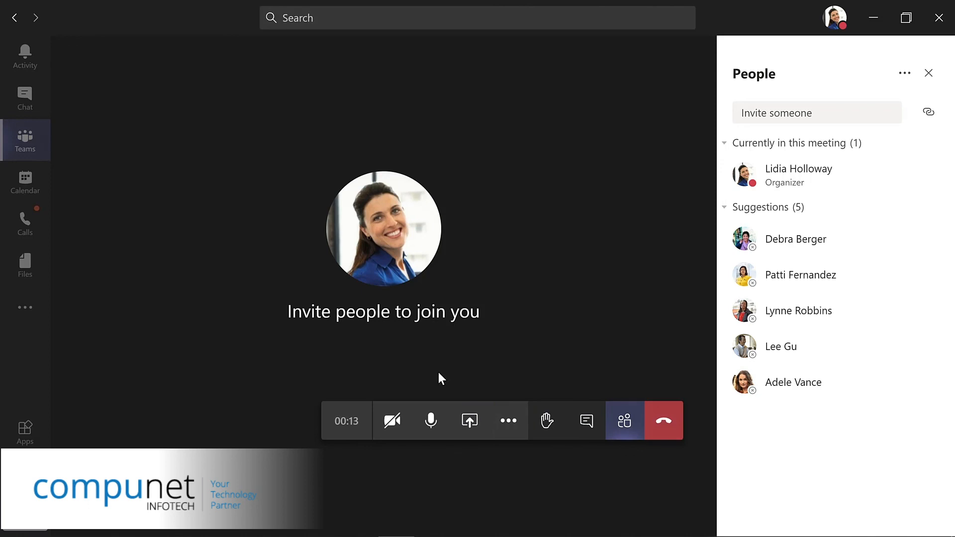
left_click(509, 427)
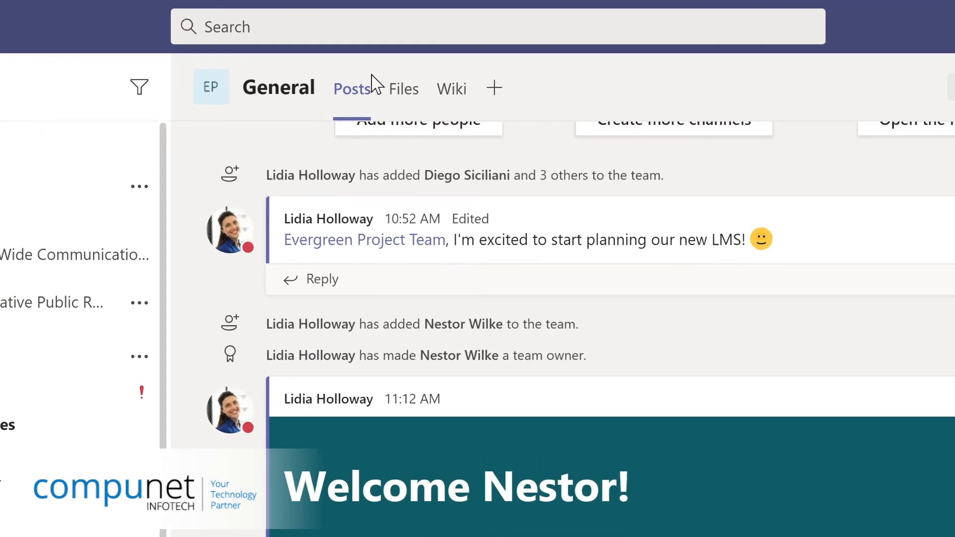
Search for "marketing" and open the matching message posted in the Sales and Marketing team's General channel
left_click(349, 22)
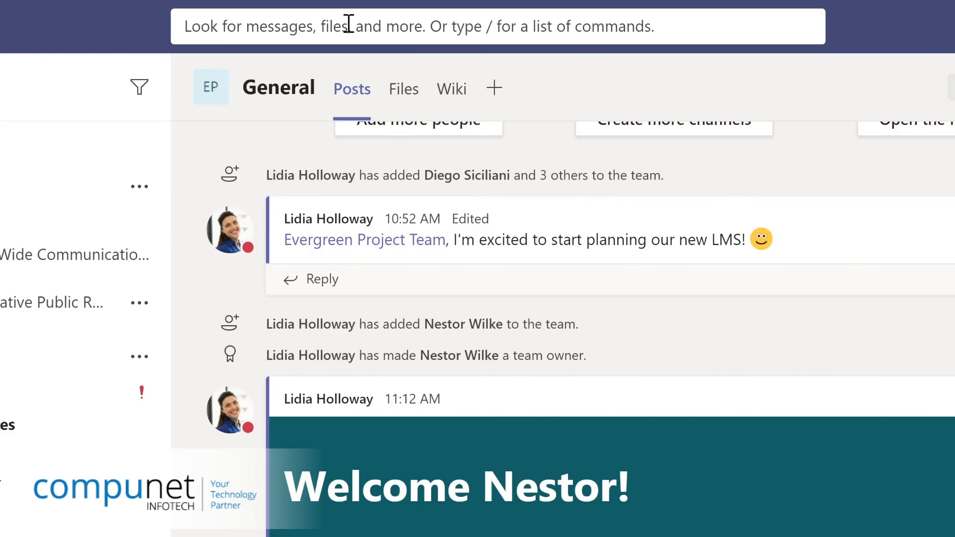
type("marketing")
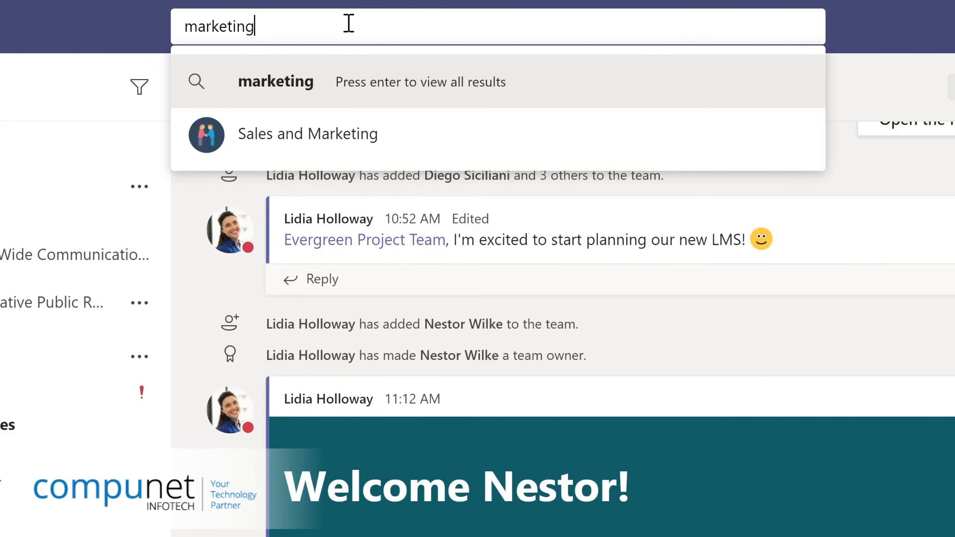
key("Return")
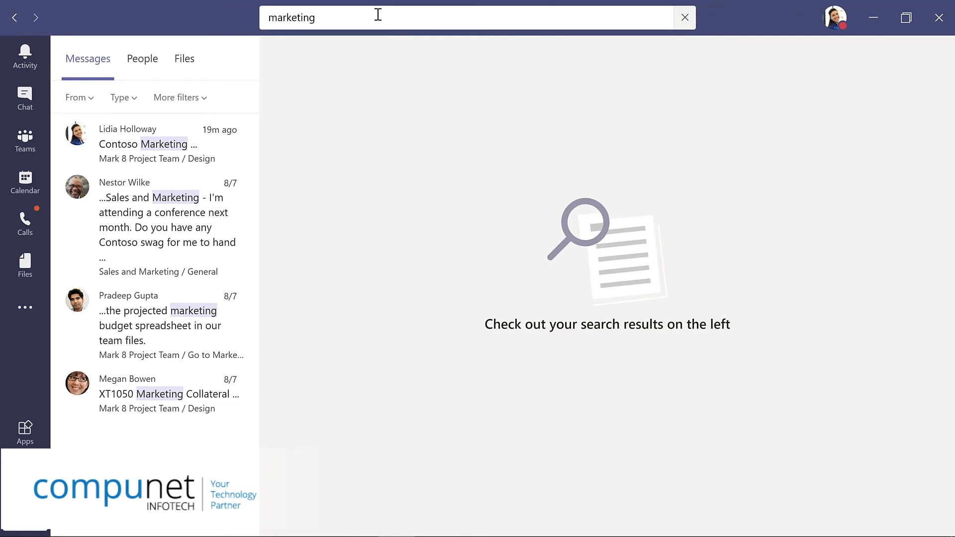
left_click(148, 218)
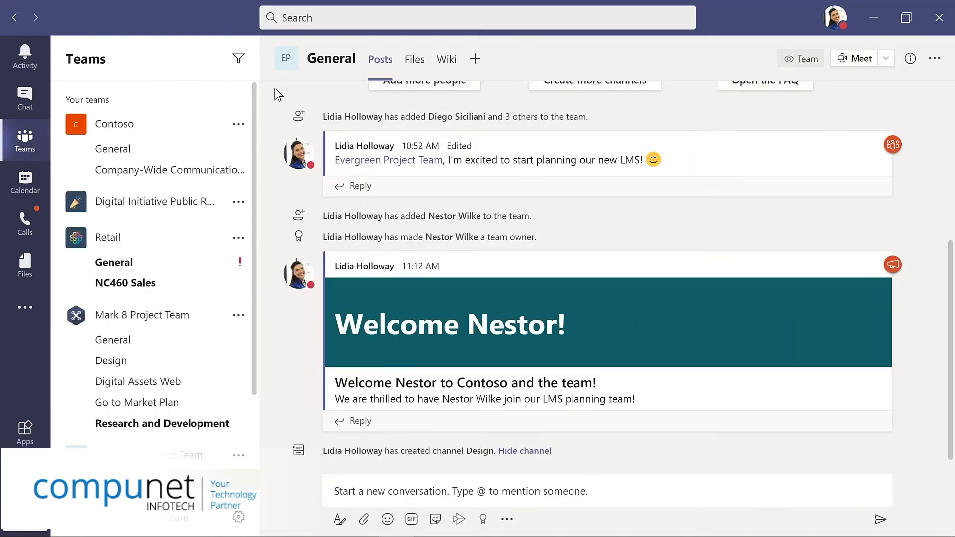
Look over the list of available slash commands in the search box and dismiss it
left_click(326, 18)
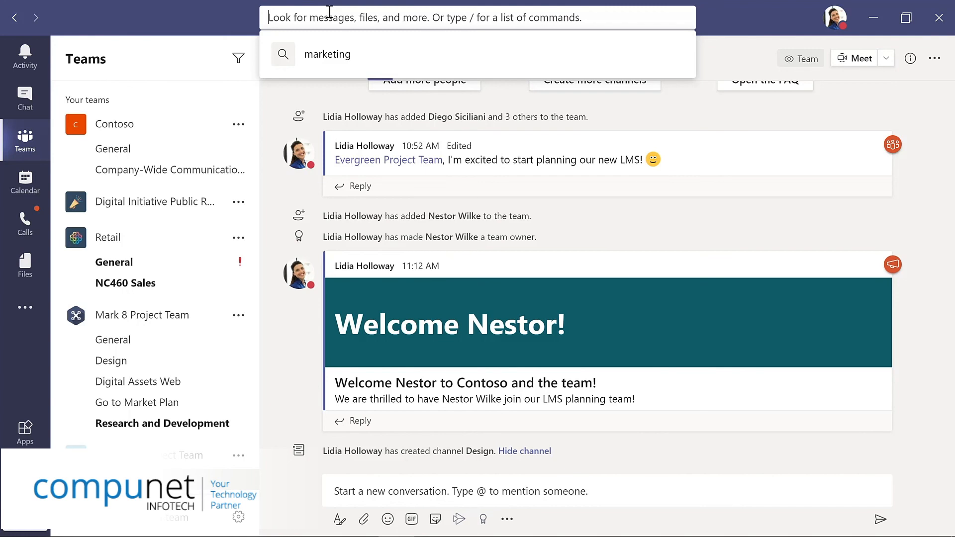
type("/")
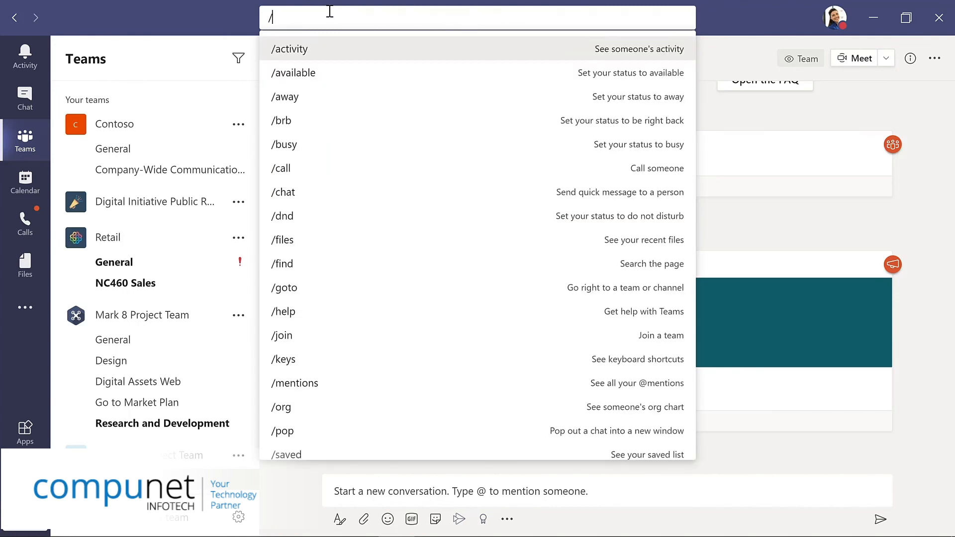
key("Escape")
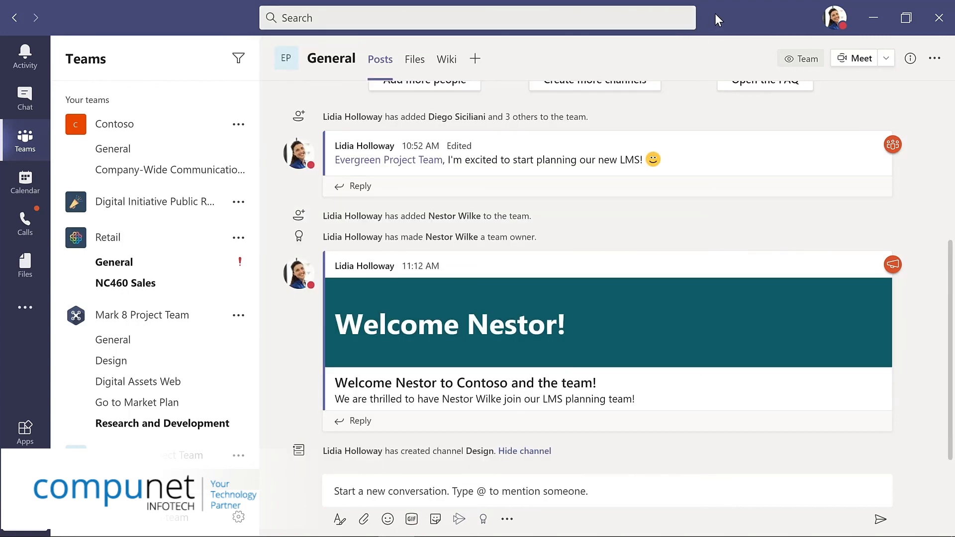
Bring up the slash commands again and show the keyboard shortcuts list
key("ctrl+slash")
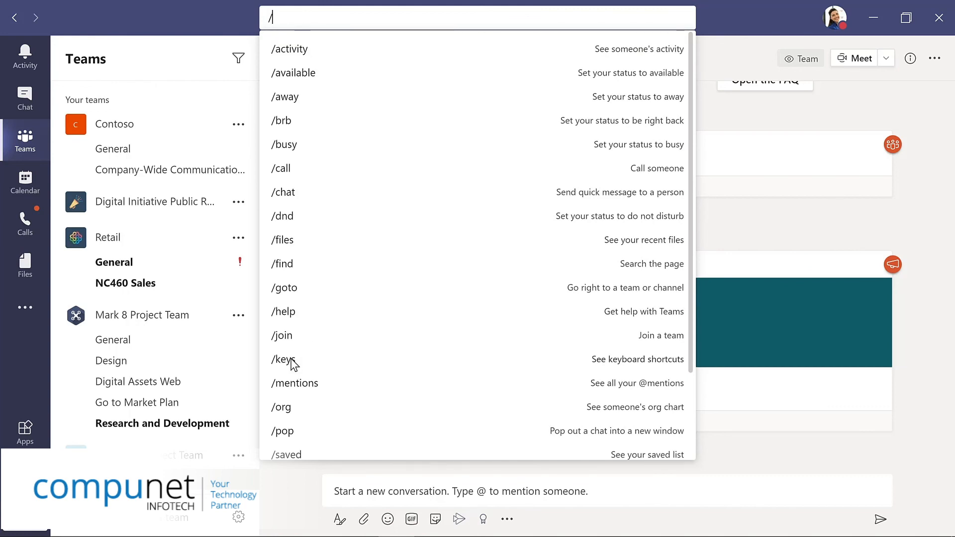
key("Escape")
key("ctrl+period")
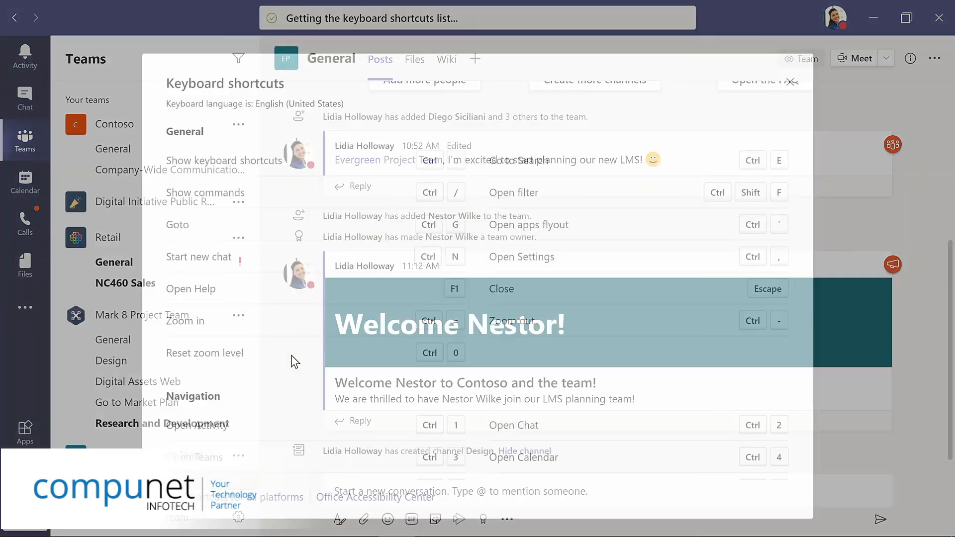